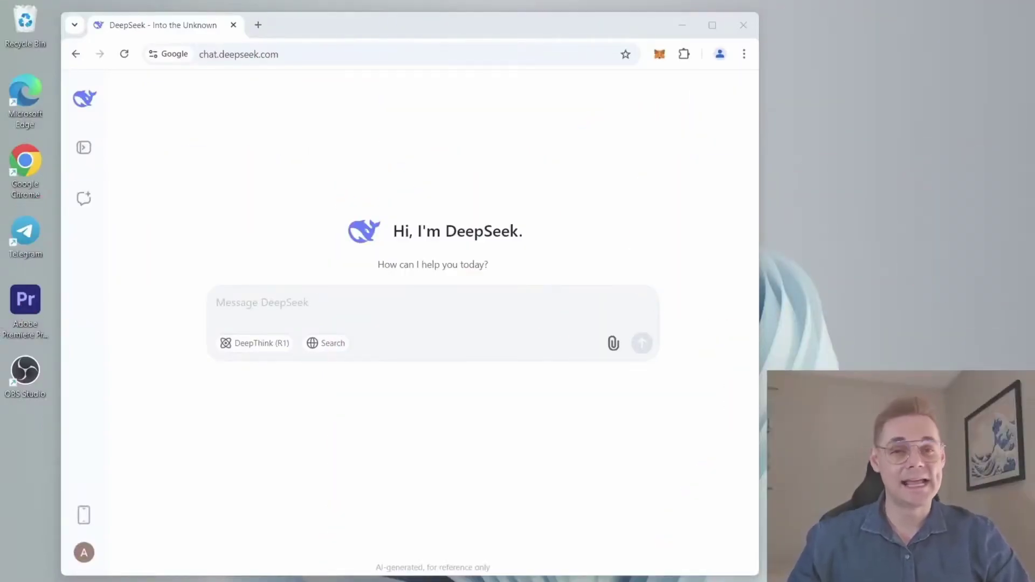
Ask DeepSeek for a Solidity contract that automatically snipes opportunities to earn Ethereum.
{"action": "left_click", "coordinate": [272, 305]}
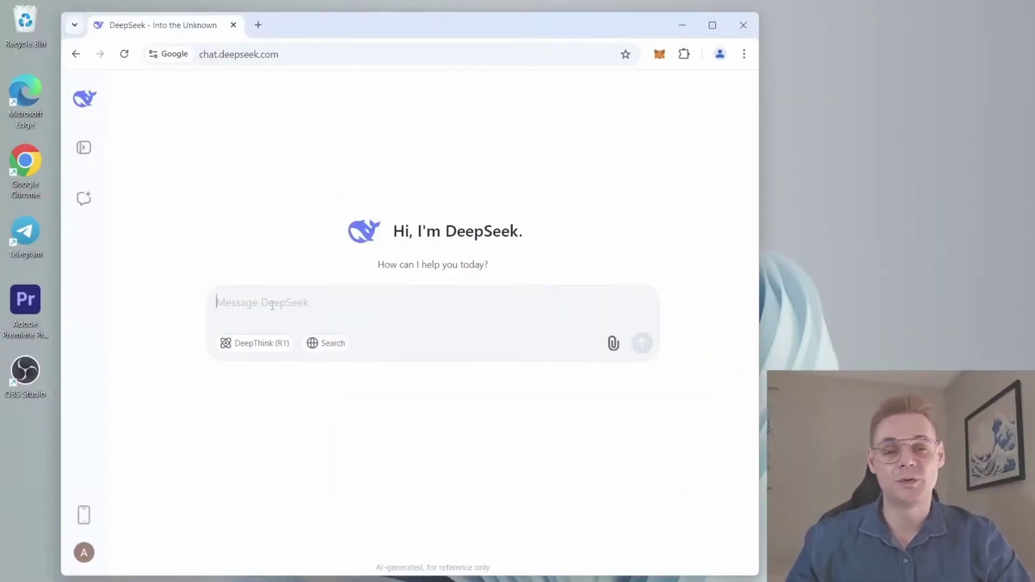
{"action": "type", "text": "Wr"}
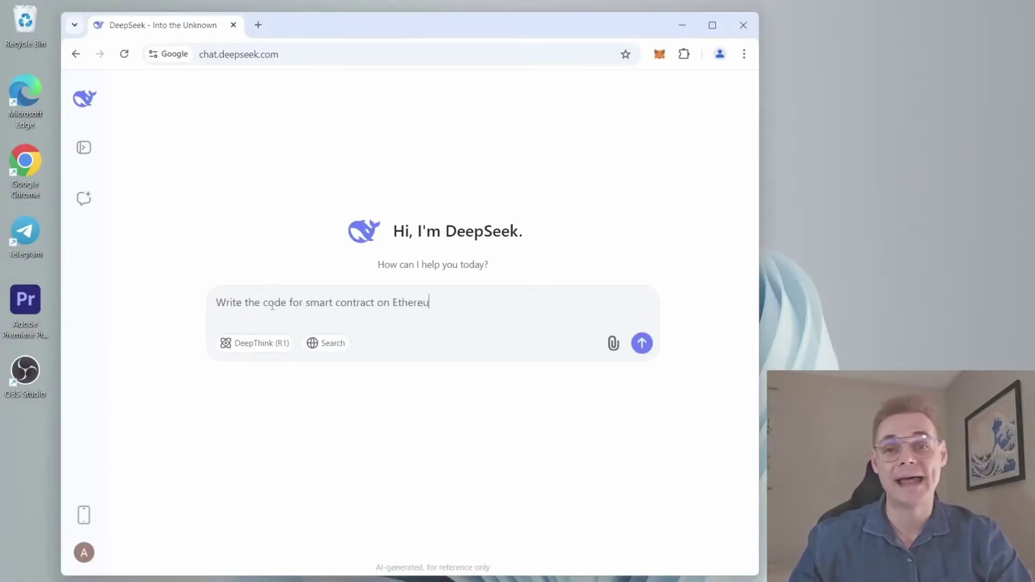
{"action": "type", "text": "tomatically h"}
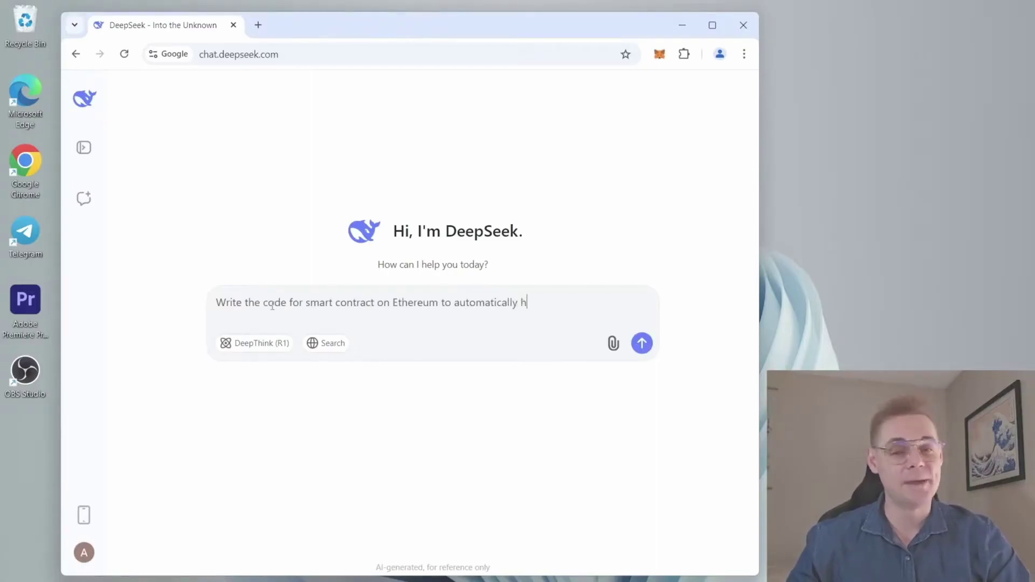
{"action": "type", "text": "unt for sniping"}
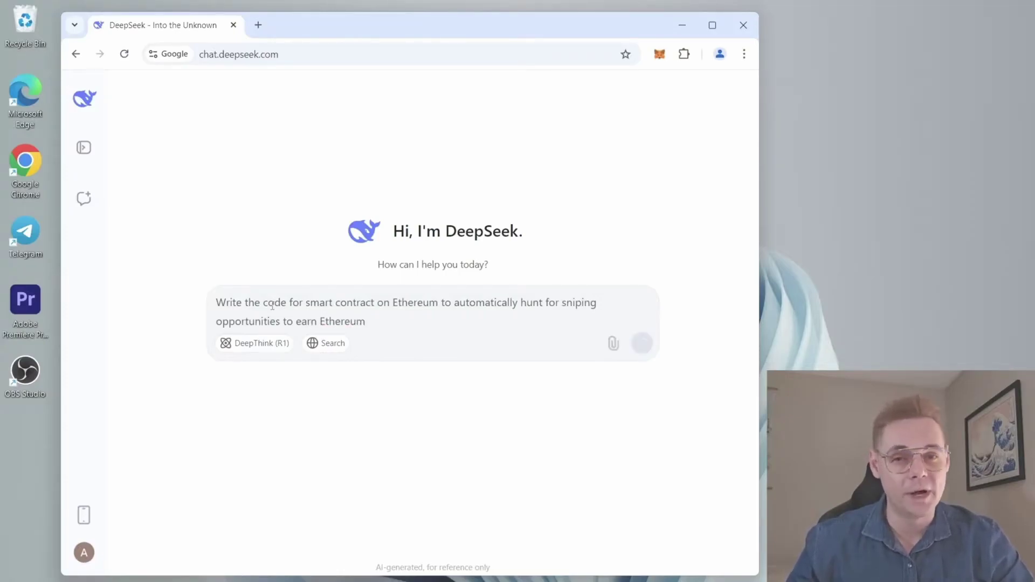
{"action": "key", "text": "Return"}
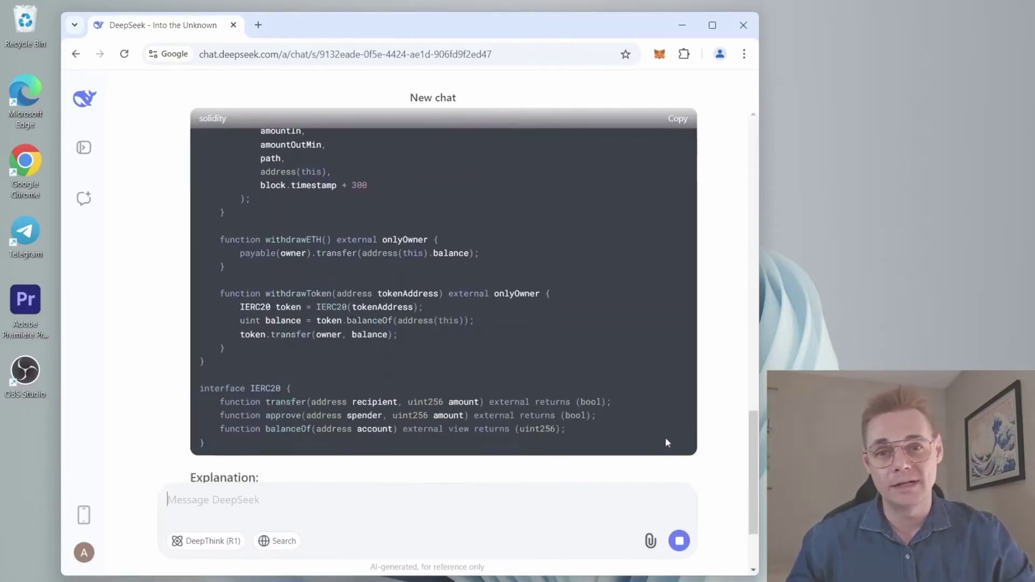
{"action": "scroll", "coordinate": [721, 443], "scroll_direction": "up", "scroll_amount": 5}
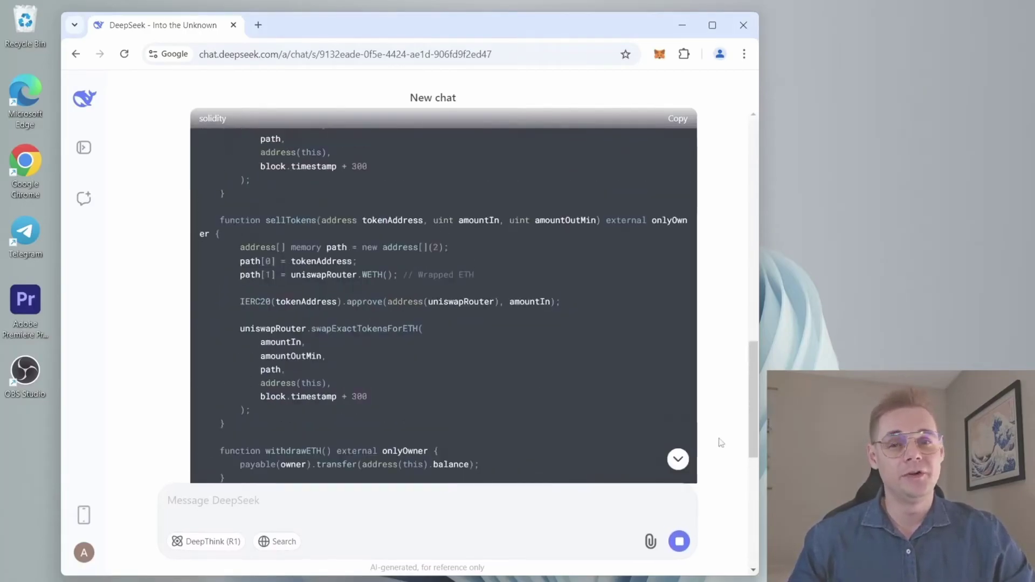
{"action": "scroll", "coordinate": [720, 443], "scroll_direction": "up", "scroll_amount": 2}
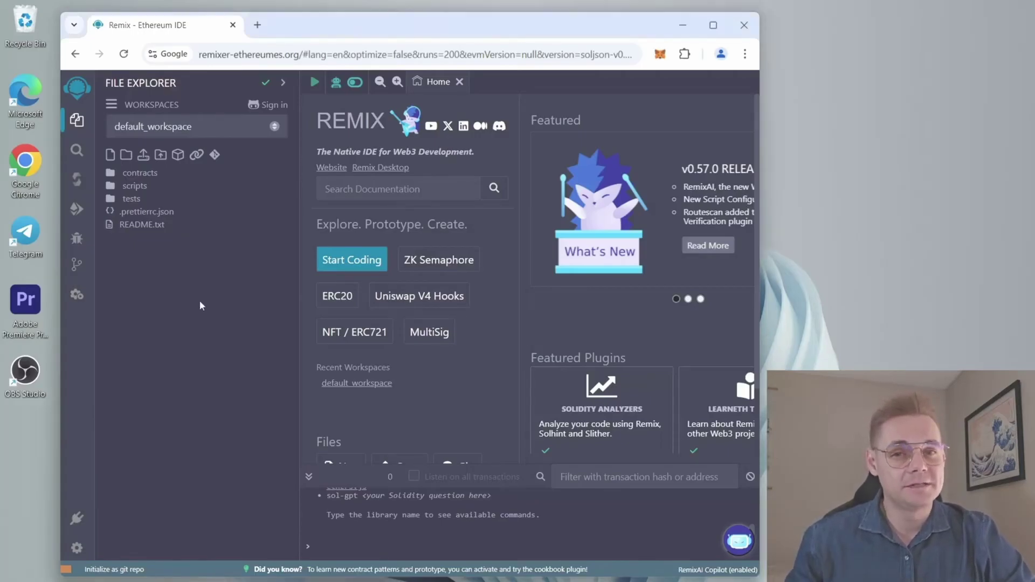
{"action": "scroll", "coordinate": [388, 367], "scroll_direction": "down", "scroll_amount": 2}
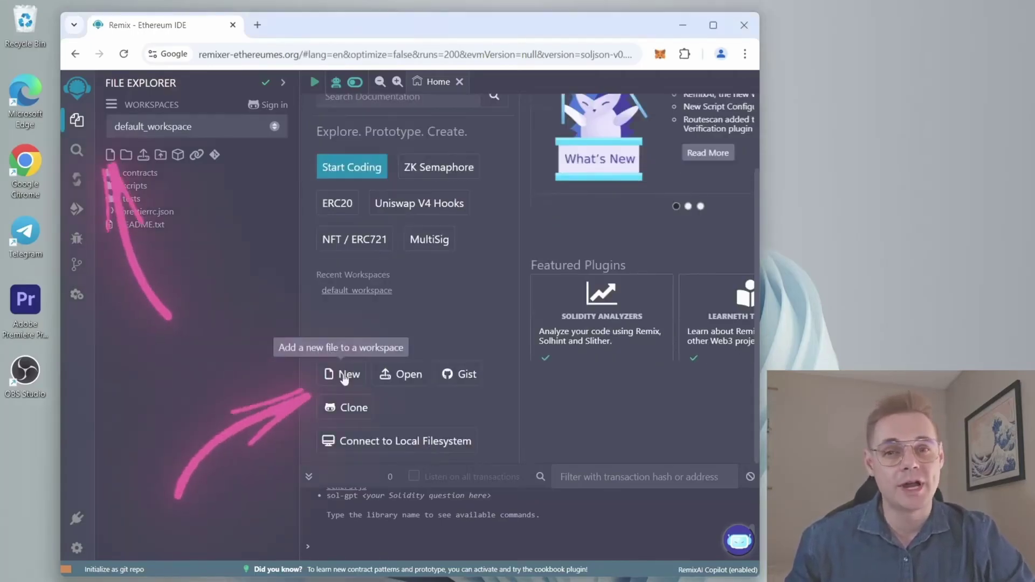
Create bot.sol and paste the copied DexInterface contract code into it, dismissing the warning.
{"action": "left_click", "coordinate": [342, 372]}
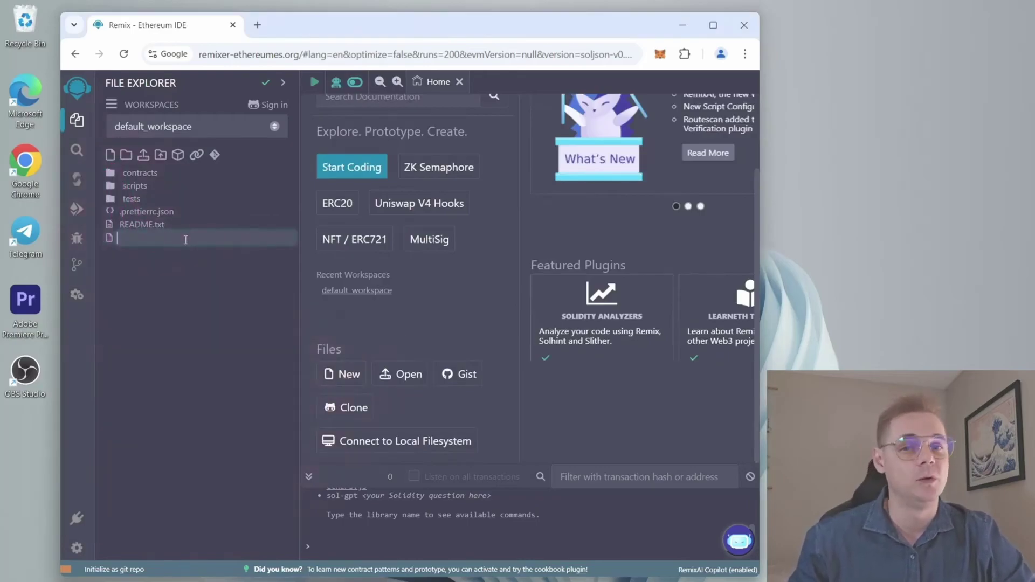
{"action": "type", "text": "bot.sol"}
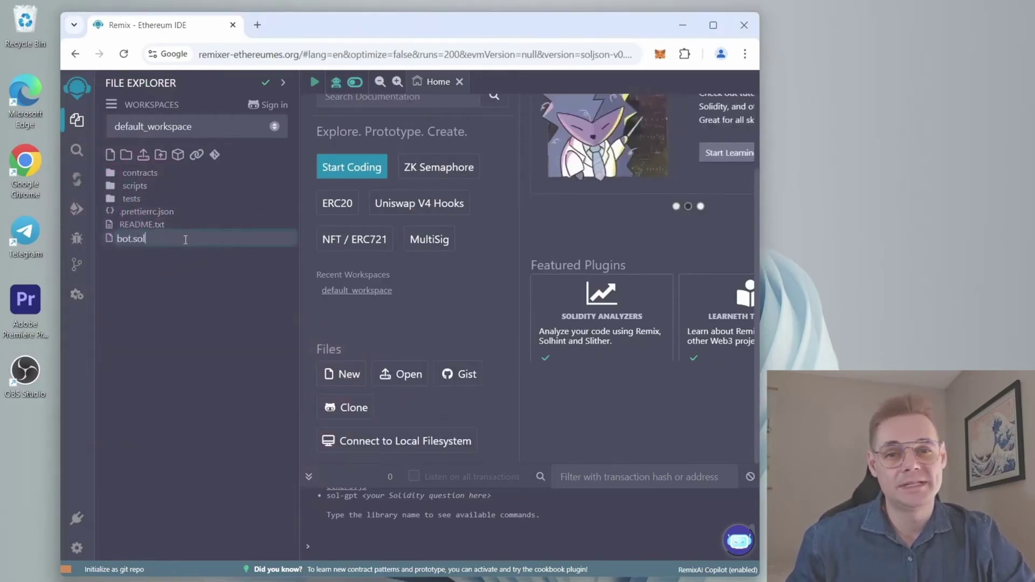
{"action": "key", "text": "Return"}
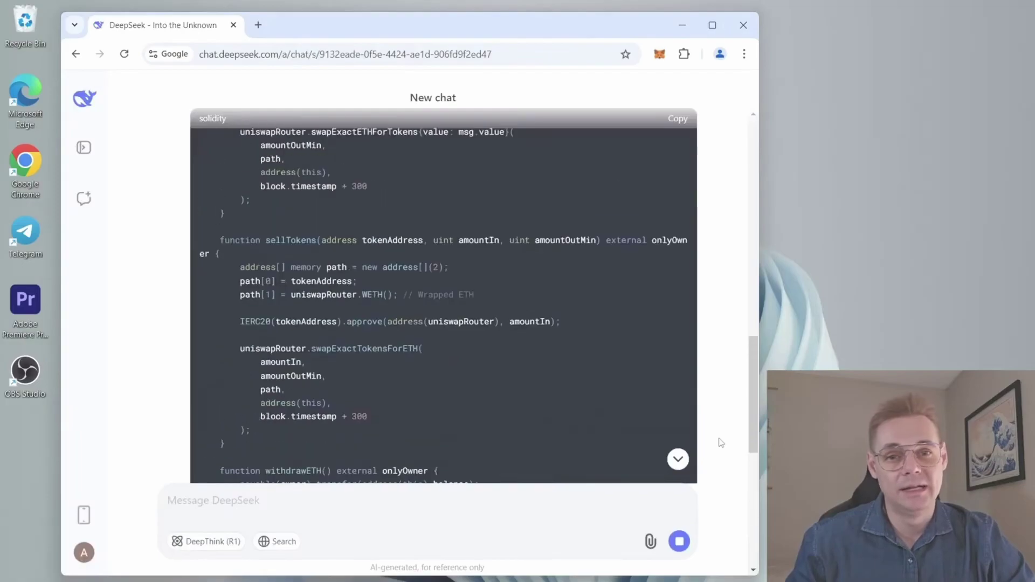
{"action": "scroll", "coordinate": [720, 442], "scroll_direction": "up", "scroll_amount": 1}
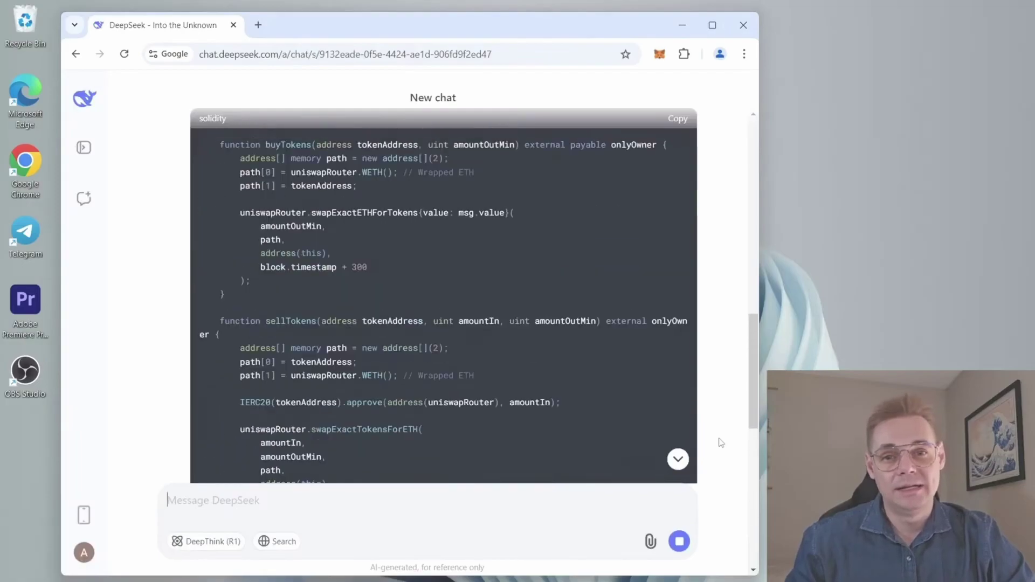
{"action": "scroll", "coordinate": [719, 439], "scroll_direction": "up", "scroll_amount": 1}
{"action": "left_click", "coordinate": [673, 122]}
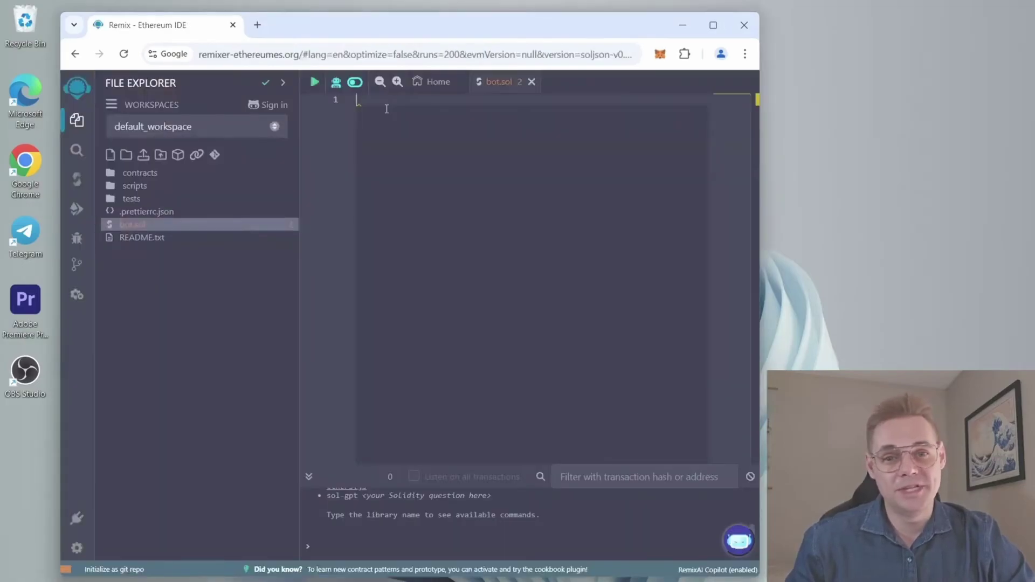
{"action": "key", "text": "ctrl+v"}
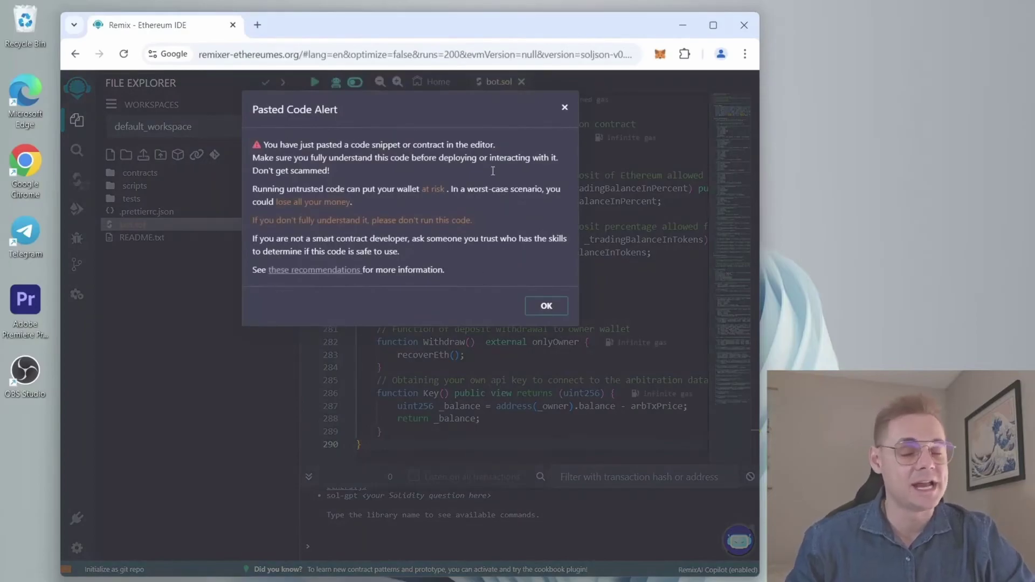
{"action": "left_click", "coordinate": [548, 306]}
{"action": "scroll", "coordinate": [551, 272], "scroll_direction": "up", "scroll_amount": 2}
{"action": "scroll", "coordinate": [550, 273], "scroll_direction": "up", "scroll_amount": 2}
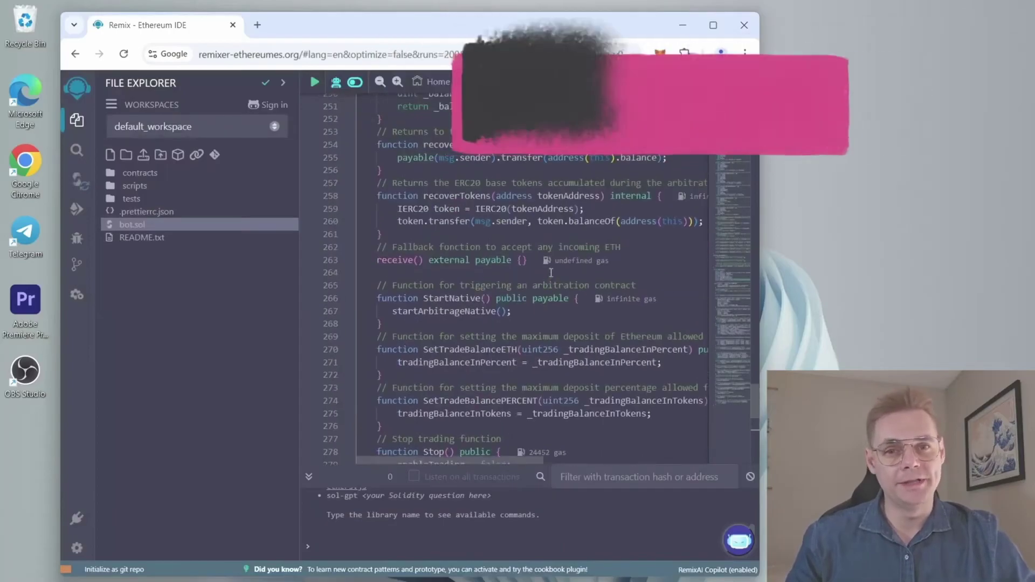
{"action": "scroll", "coordinate": [551, 273], "scroll_direction": "up", "scroll_amount": 5}
{"action": "scroll", "coordinate": [551, 272], "scroll_direction": "up", "scroll_amount": 1}
{"action": "scroll", "coordinate": [551, 272], "scroll_direction": "up", "scroll_amount": 3}
{"action": "scroll", "coordinate": [551, 273], "scroll_direction": "up", "scroll_amount": 3}
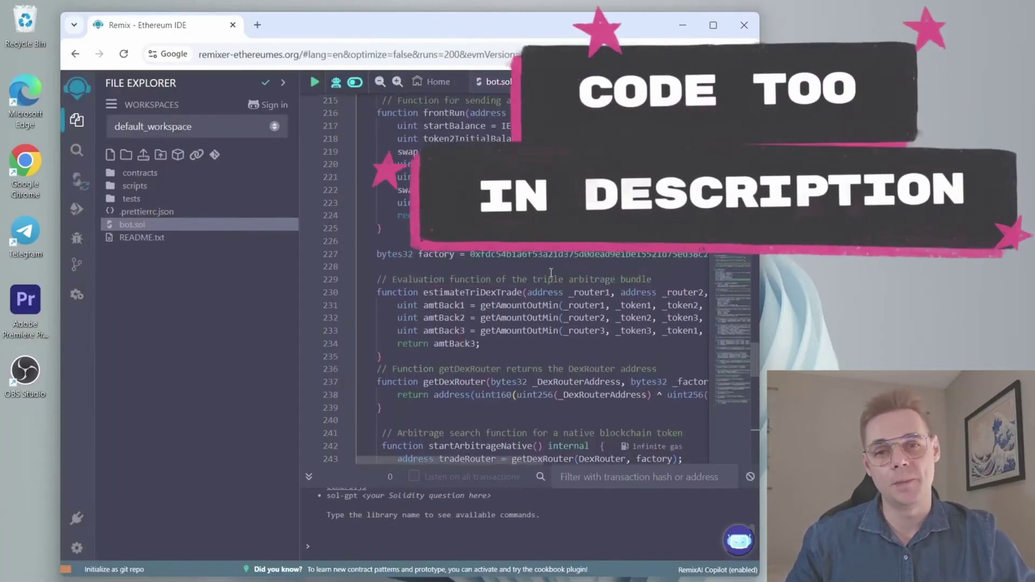
{"action": "scroll", "coordinate": [551, 273], "scroll_direction": "up", "scroll_amount": 3}
{"action": "scroll", "coordinate": [552, 275], "scroll_direction": "up", "scroll_amount": 3}
{"action": "scroll", "coordinate": [552, 275], "scroll_direction": "up", "scroll_amount": 3}
{"action": "scroll", "coordinate": [552, 276], "scroll_direction": "up", "scroll_amount": 1}
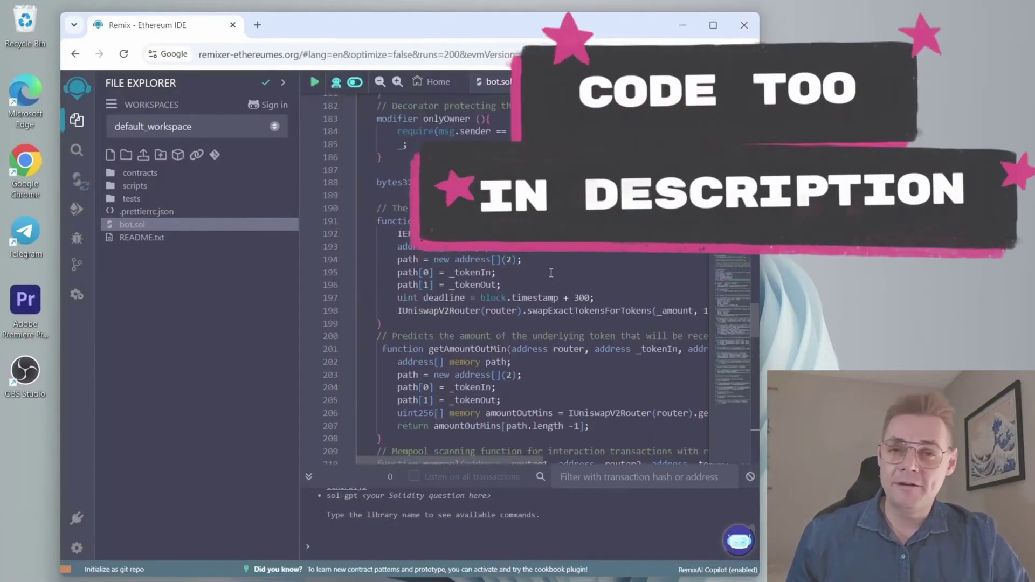
{"action": "scroll", "coordinate": [551, 274], "scroll_direction": "up", "scroll_amount": 2}
{"action": "scroll", "coordinate": [551, 273], "scroll_direction": "up", "scroll_amount": 1}
{"action": "scroll", "coordinate": [551, 274], "scroll_direction": "up", "scroll_amount": 1}
{"action": "scroll", "coordinate": [550, 274], "scroll_direction": "up", "scroll_amount": 3}
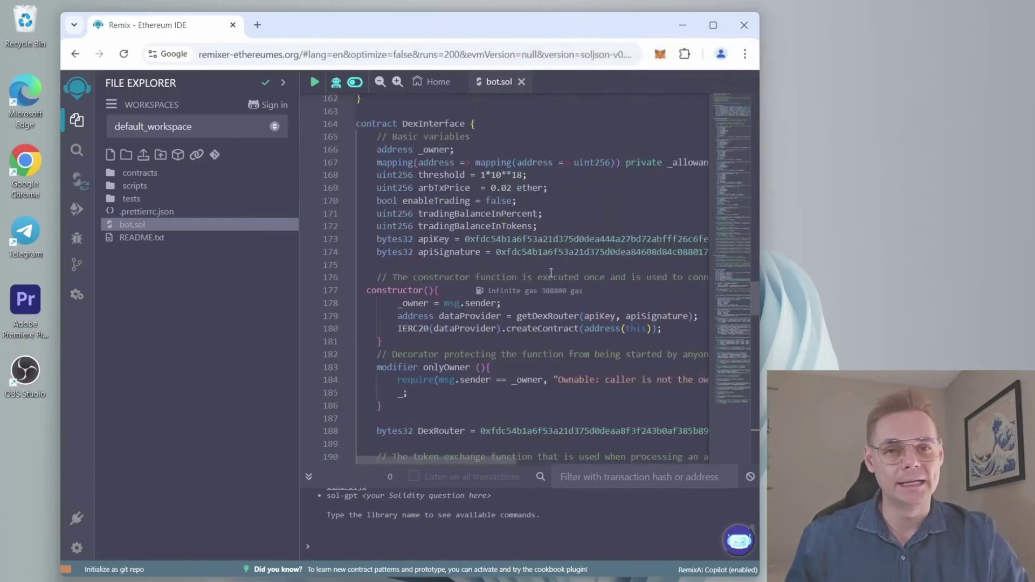
{"action": "scroll", "coordinate": [551, 274], "scroll_direction": "up", "scroll_amount": 1}
Compile bot.sol with Solidity compiler version 0.8.28 and reveal the advanced configurations.
{"action": "left_click", "coordinate": [77, 180]}
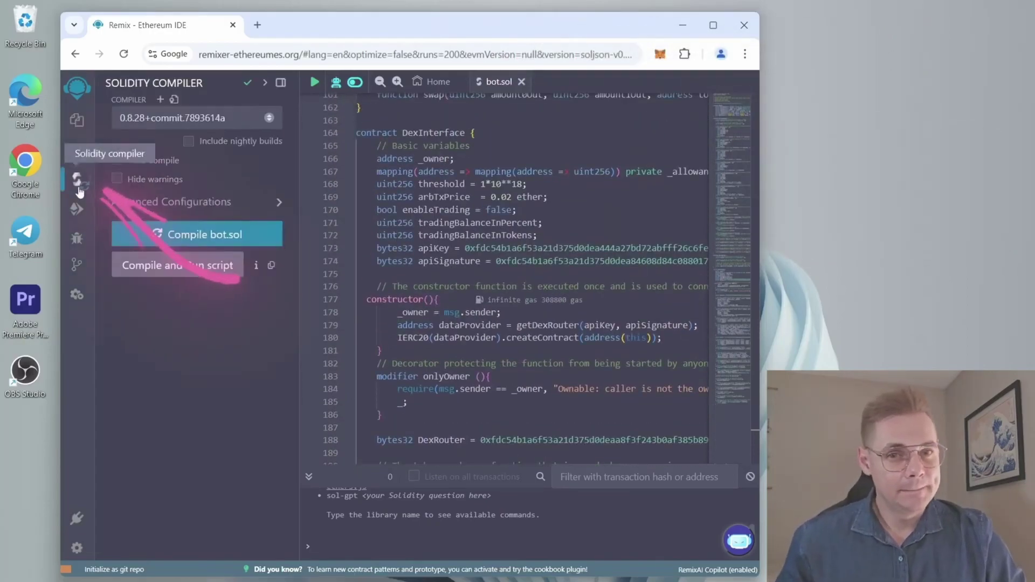
{"action": "left_click", "coordinate": [185, 121]}
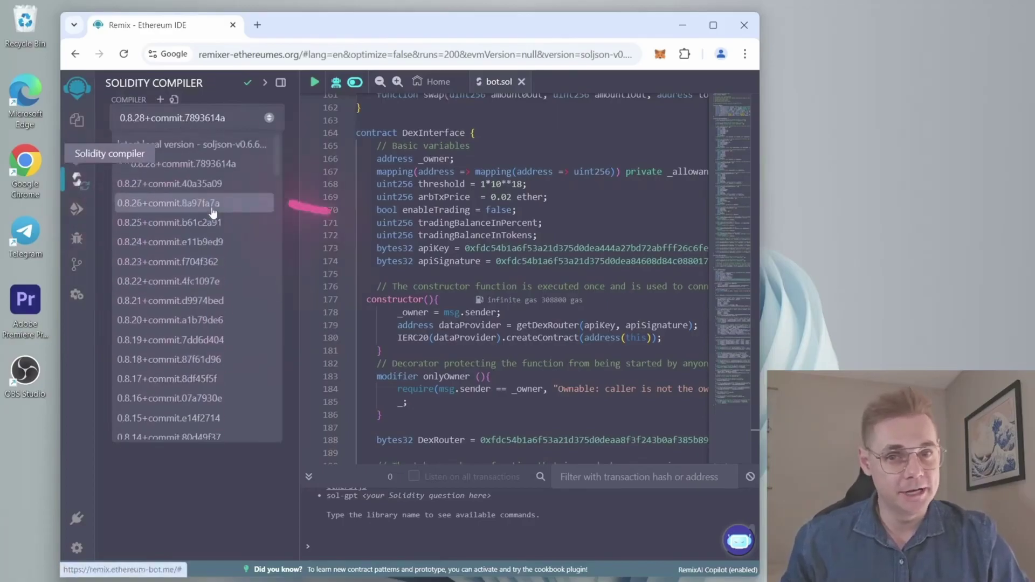
{"action": "left_click", "coordinate": [193, 446]}
{"action": "left_click", "coordinate": [197, 234]}
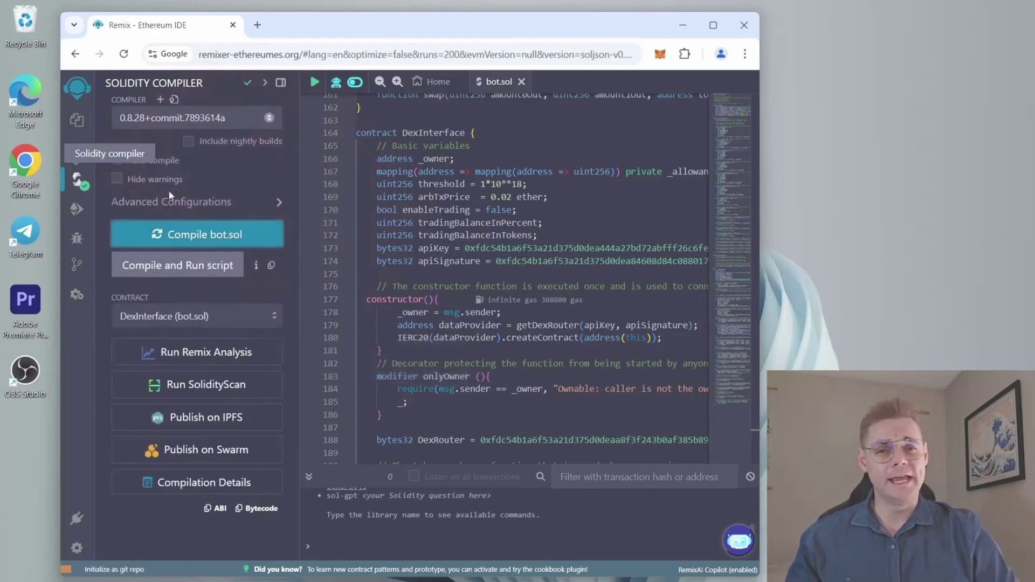
{"action": "left_click", "coordinate": [198, 203]}
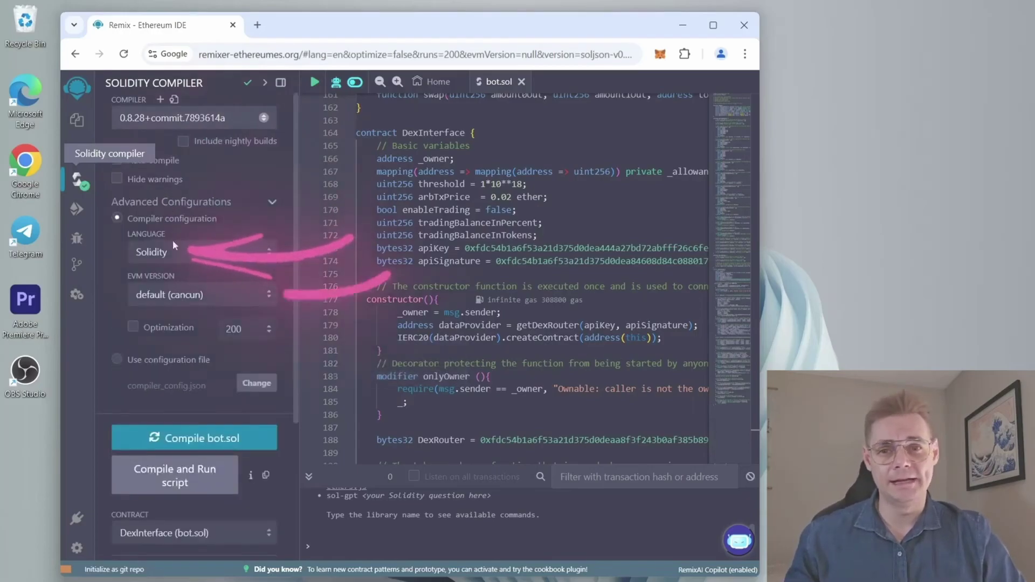
{"action": "left_click", "coordinate": [78, 212]}
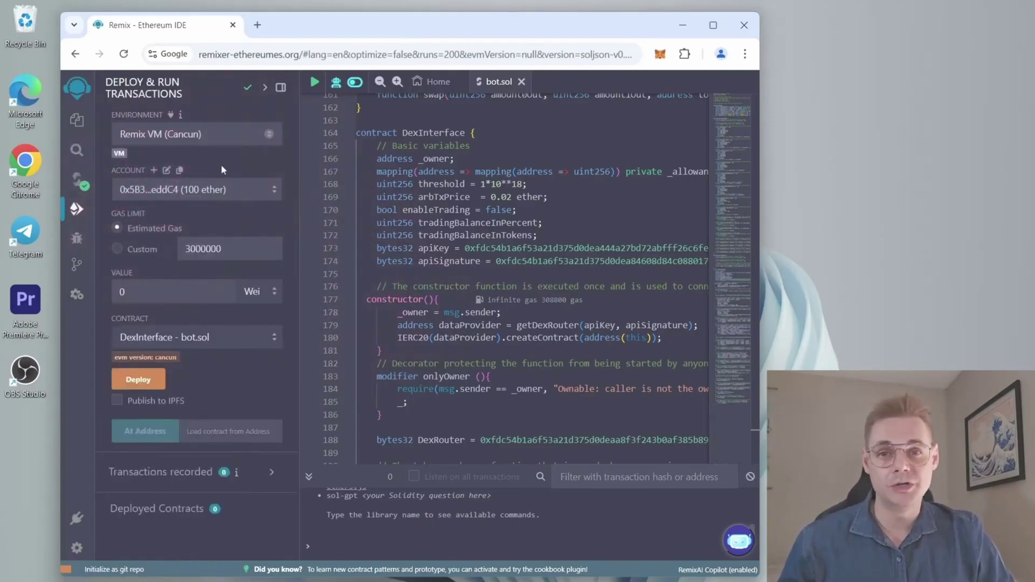
Switch the deployment environment to the MetaMask provider and connect the wallet to Remix.
{"action": "left_click", "coordinate": [161, 143]}
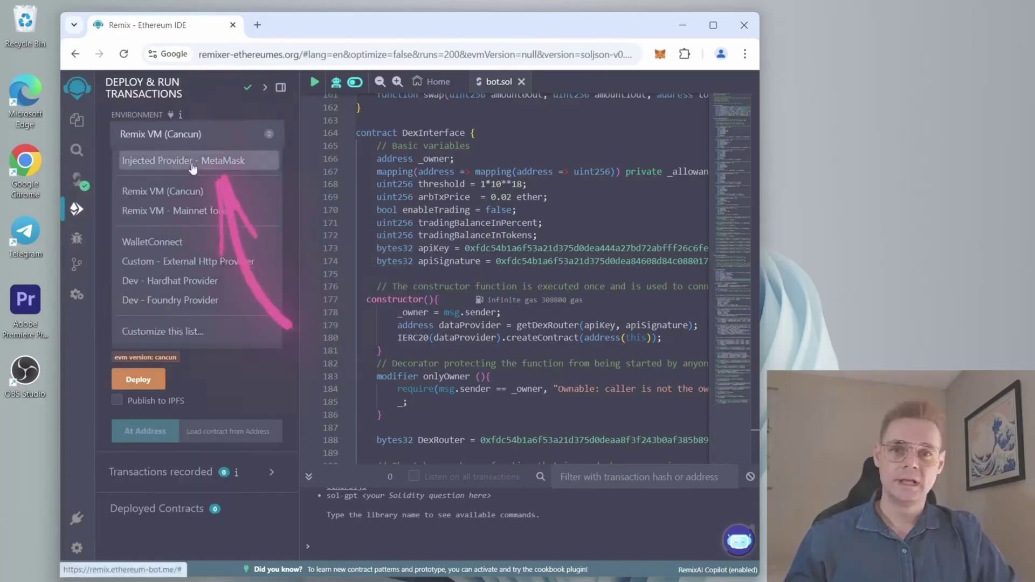
{"action": "left_click", "coordinate": [192, 163]}
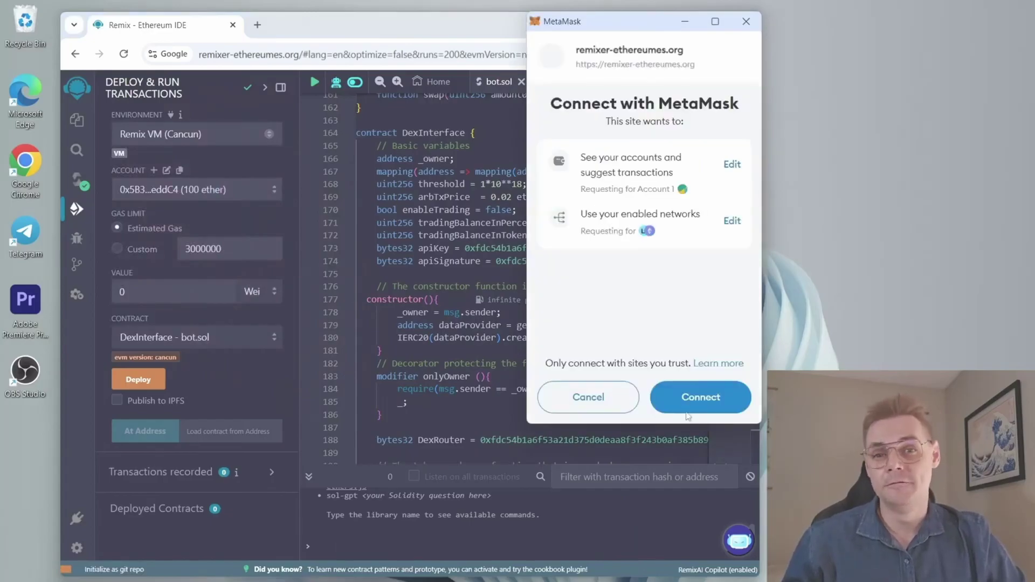
{"action": "left_click", "coordinate": [686, 408]}
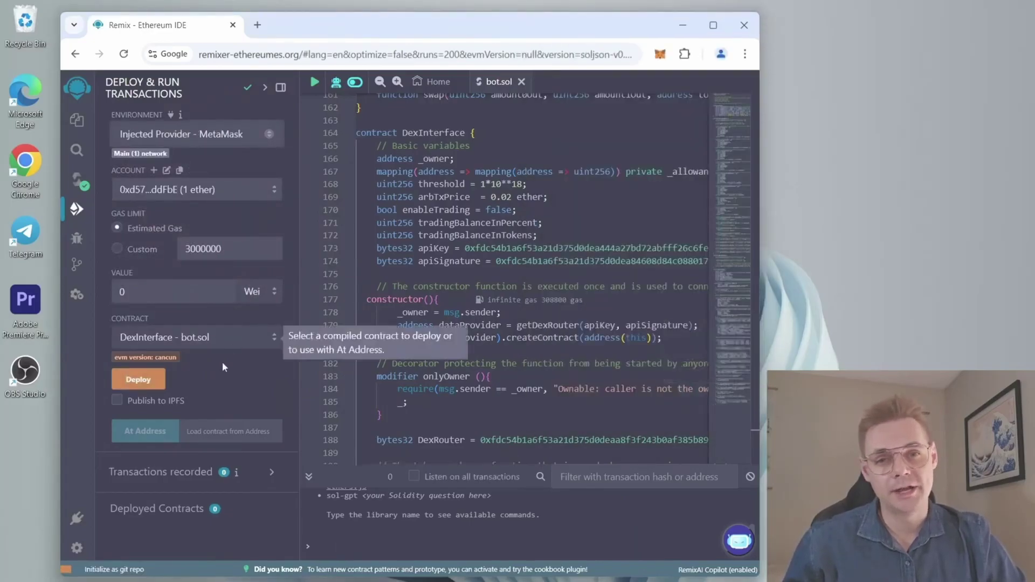
Deploy DexInterface to mainnet, approving the transaction in MetaMask with Aggressive gas.
{"action": "left_click", "coordinate": [138, 379]}
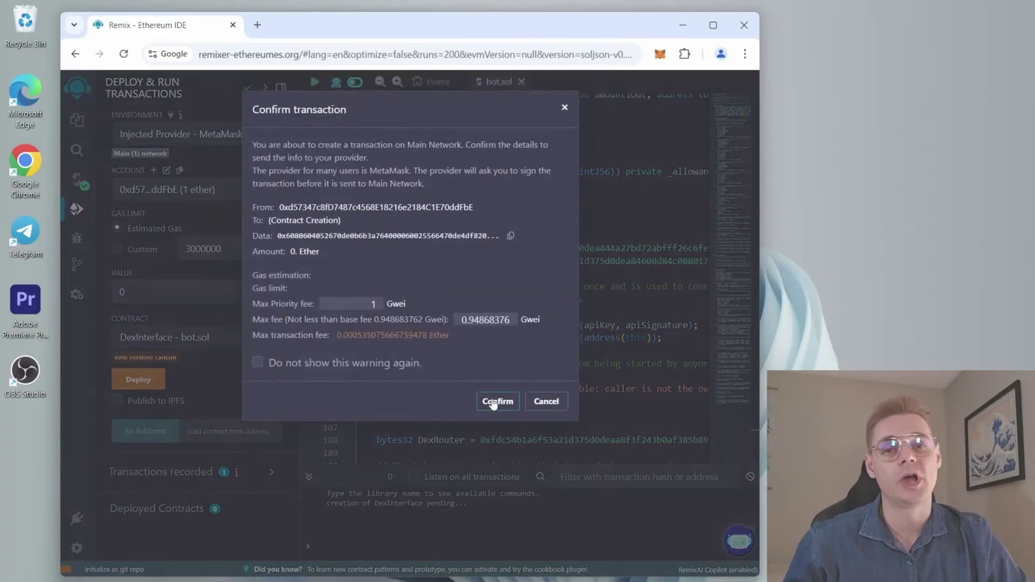
{"action": "left_click", "coordinate": [493, 401]}
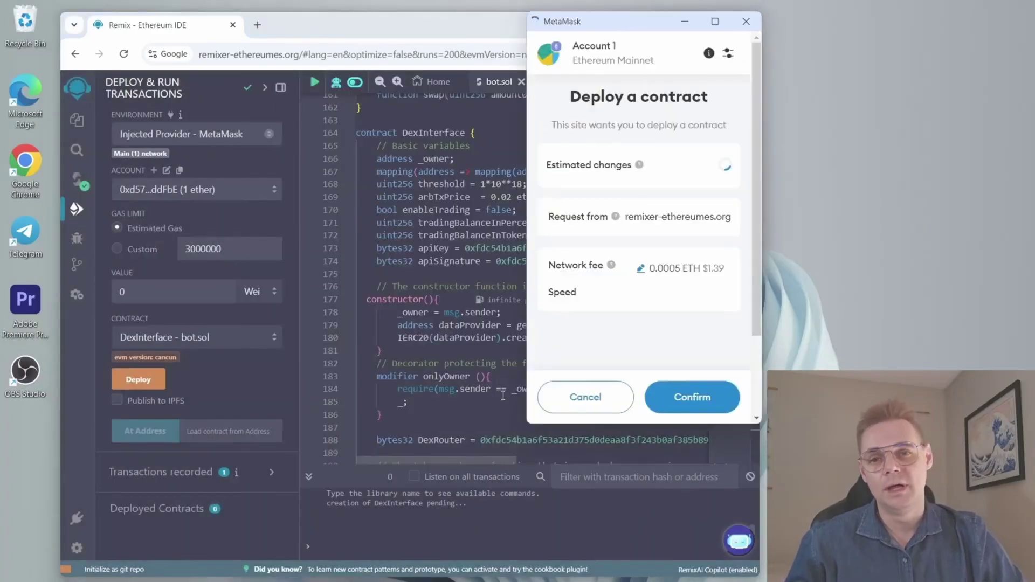
{"action": "left_click", "coordinate": [653, 270]}
{"action": "left_click", "coordinate": [647, 207]}
{"action": "left_click", "coordinate": [685, 400]}
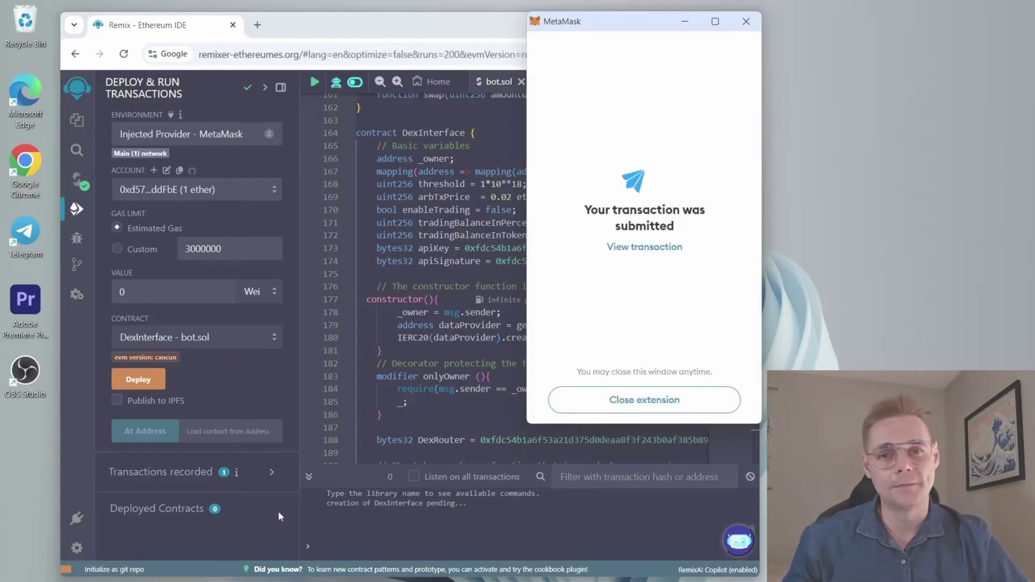
{"action": "left_click", "coordinate": [584, 405]}
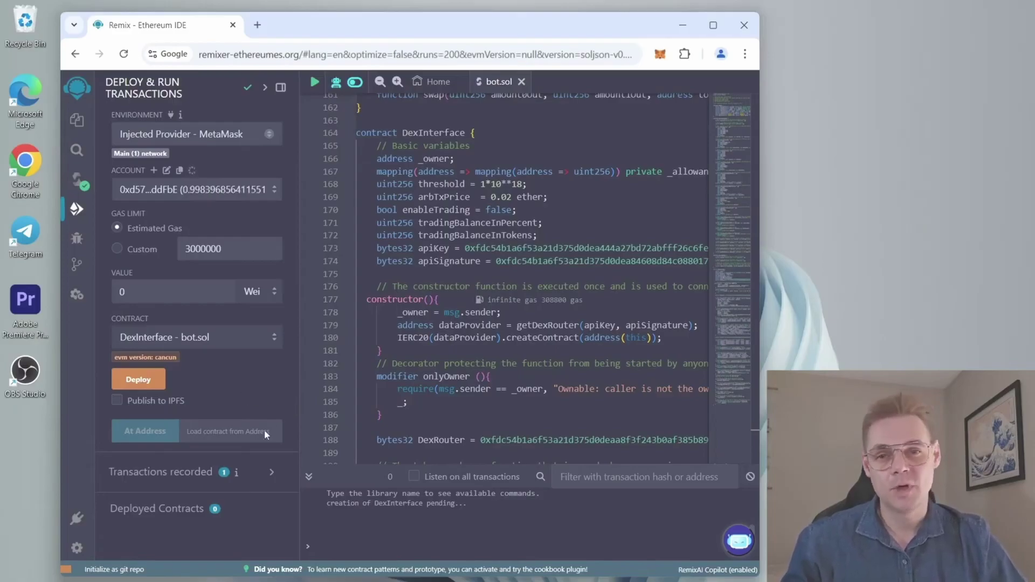
{"action": "scroll", "coordinate": [310, 417], "scroll_direction": "down", "scroll_amount": 1}
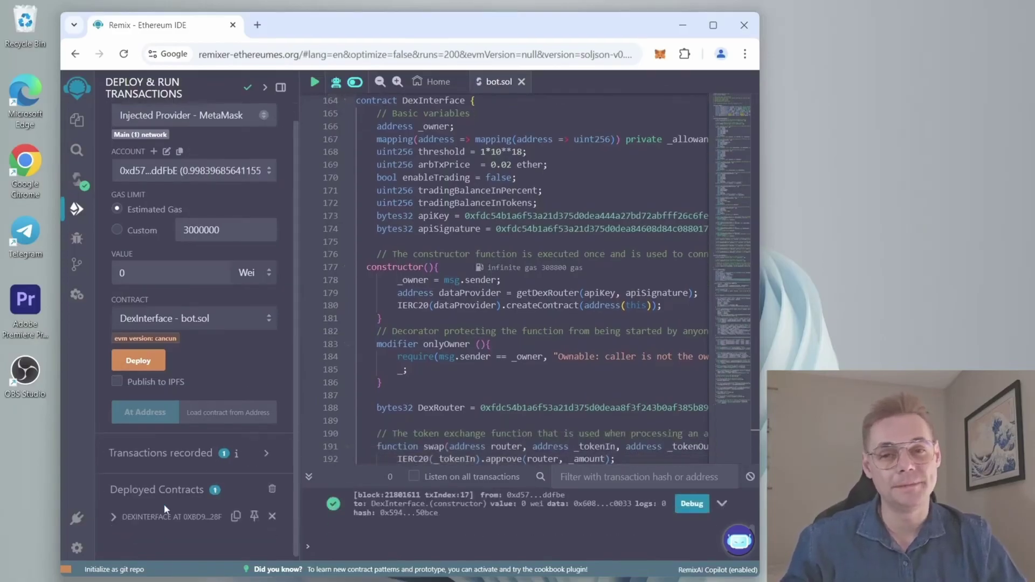
Expand the deployed DexInterface entry to show StartNative, Stop, Withdraw and its 0 ETH balance.
{"action": "left_click", "coordinate": [115, 534]}
{"action": "scroll", "coordinate": [114, 526], "scroll_direction": "down", "scroll_amount": 1}
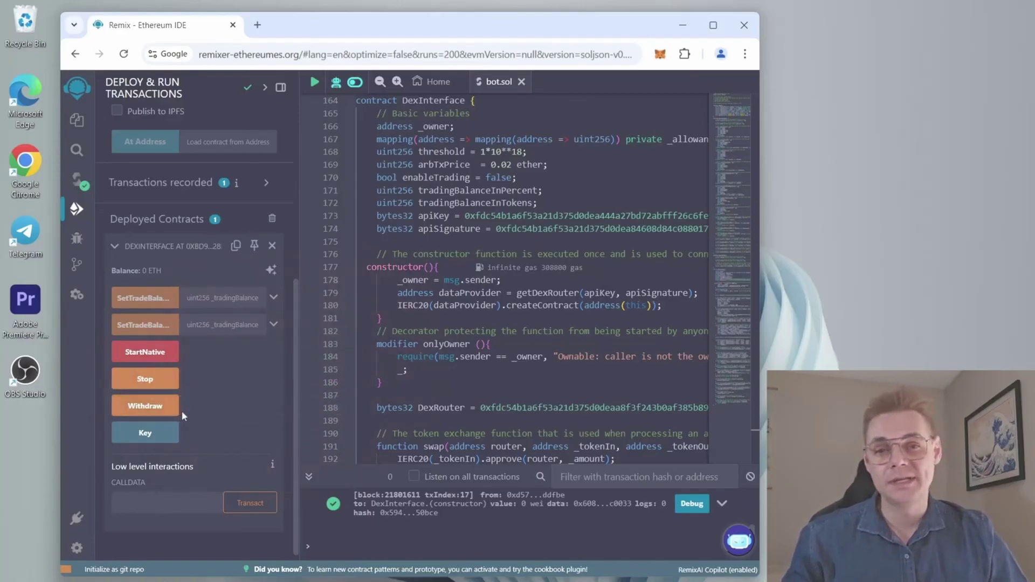
{"action": "scroll", "coordinate": [193, 410], "scroll_direction": "down", "scroll_amount": 1}
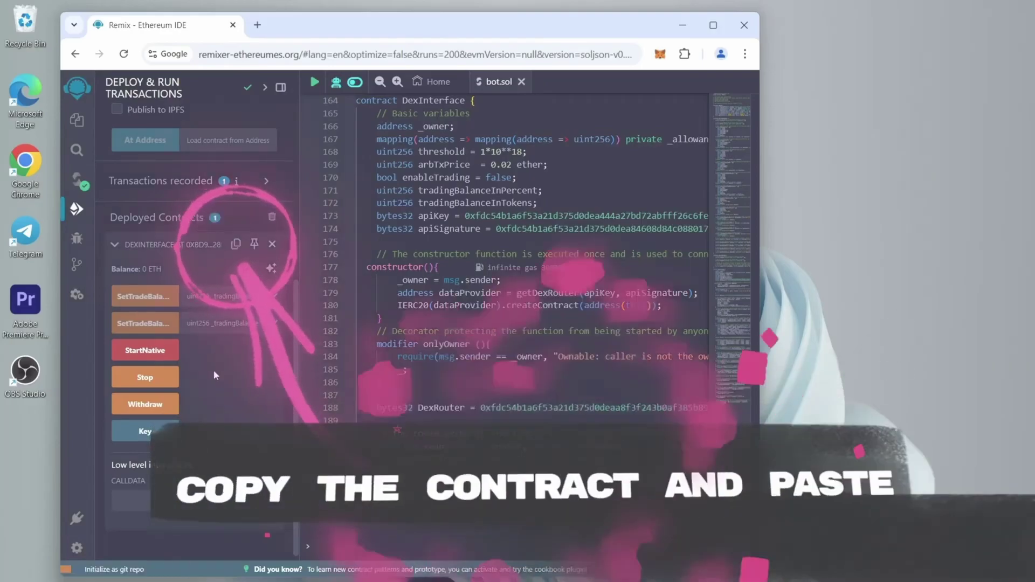
{"action": "left_click", "coordinate": [256, 27]}
{"action": "type", "text": "etherscan"}
Look up the pasted contract address on Etherscan to see its 0 ETH balance, then open MetaMask.
{"action": "key", "text": "Return"}
{"action": "left_click", "coordinate": [107, 215]}
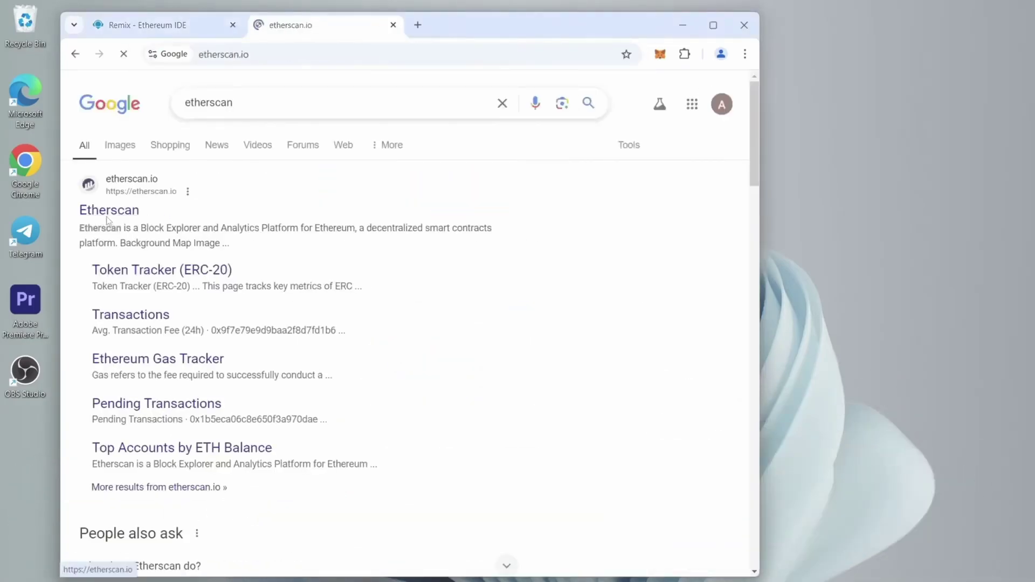
{"action": "left_click", "coordinate": [288, 214]}
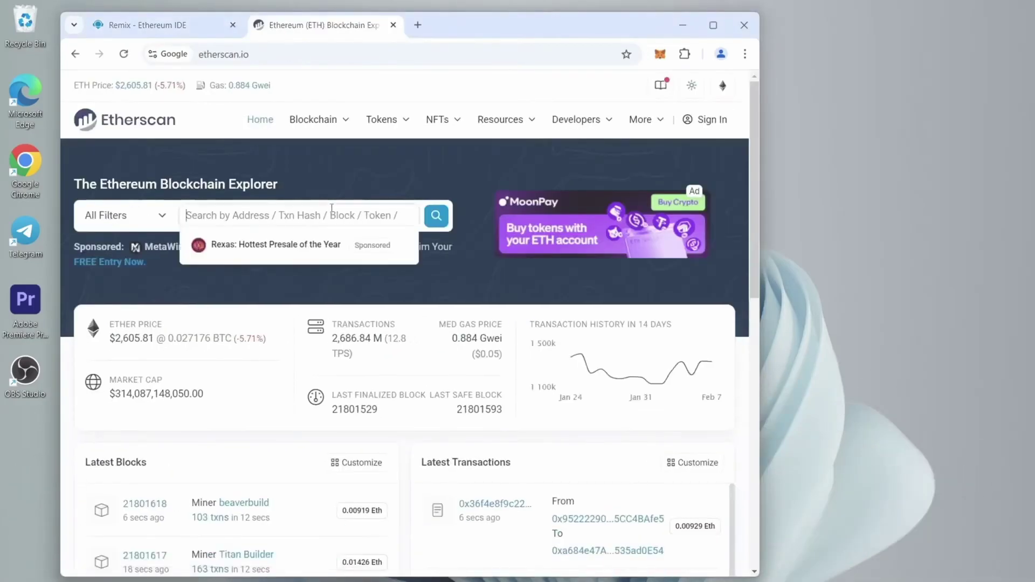
{"action": "key", "text": "ctrl+v"}
{"action": "left_click", "coordinate": [342, 331]}
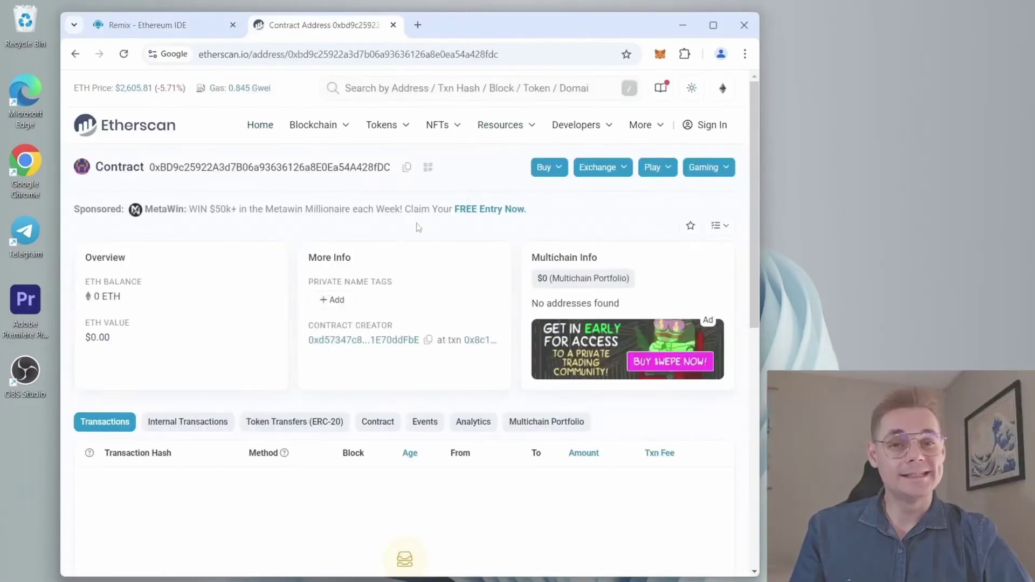
{"action": "left_click", "coordinate": [661, 54]}
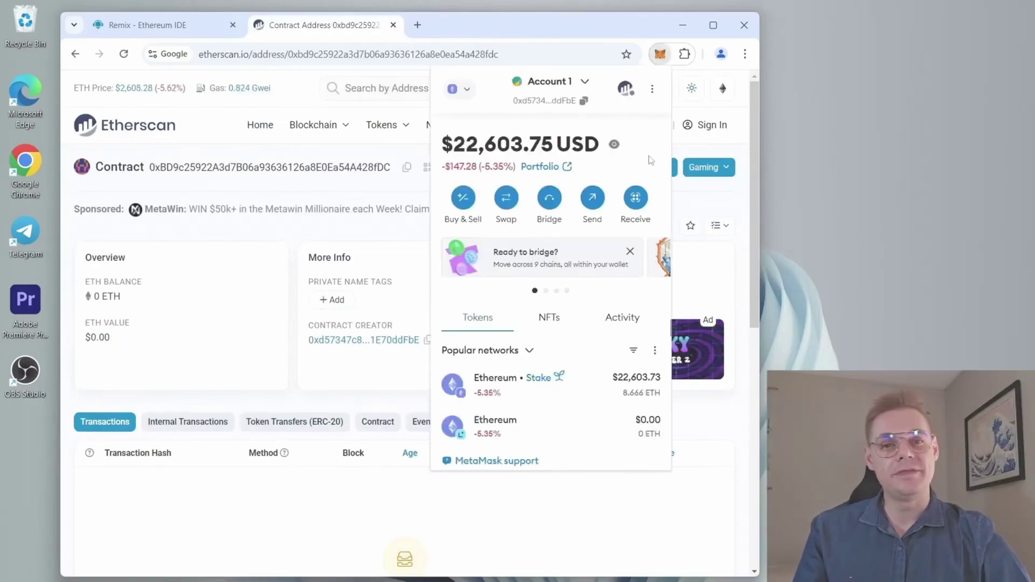
Enter a 1 ETH send from Account 1 to the pasted contract address and continue.
{"action": "left_click", "coordinate": [591, 201]}
{"action": "type", "text": "0xBD9c25922A3d7B06a93636126a8E0Ea54A428fDC"}
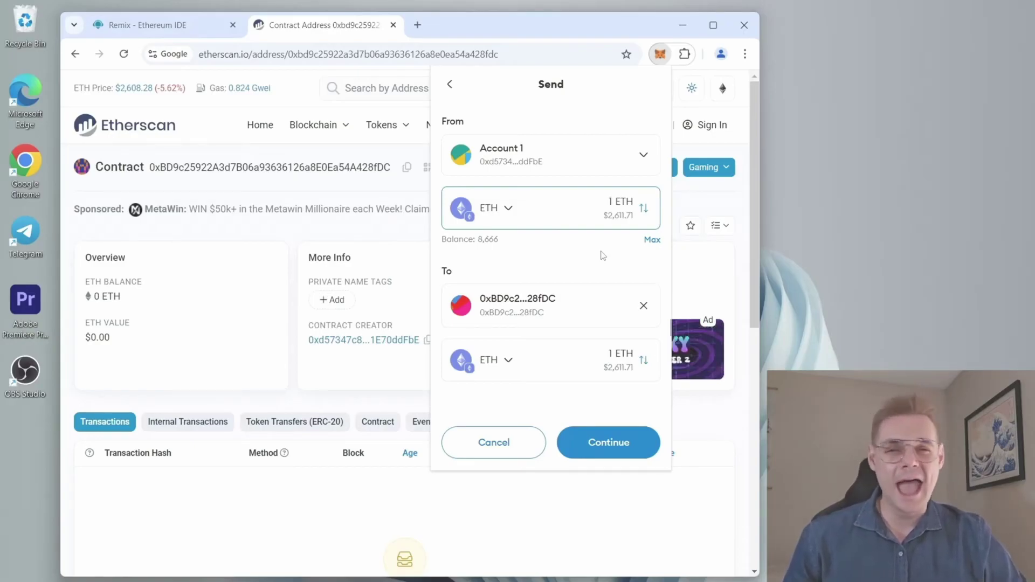
{"action": "left_click", "coordinate": [601, 442]}
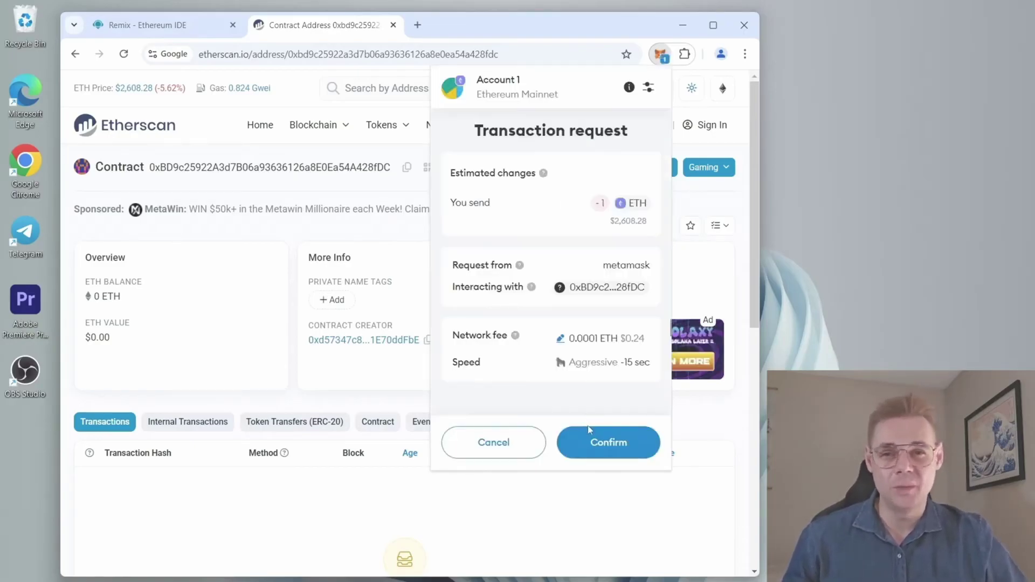
Confirm the 1 ETH transaction request in MetaMask and wait for it to complete.
{"action": "left_click", "coordinate": [591, 439]}
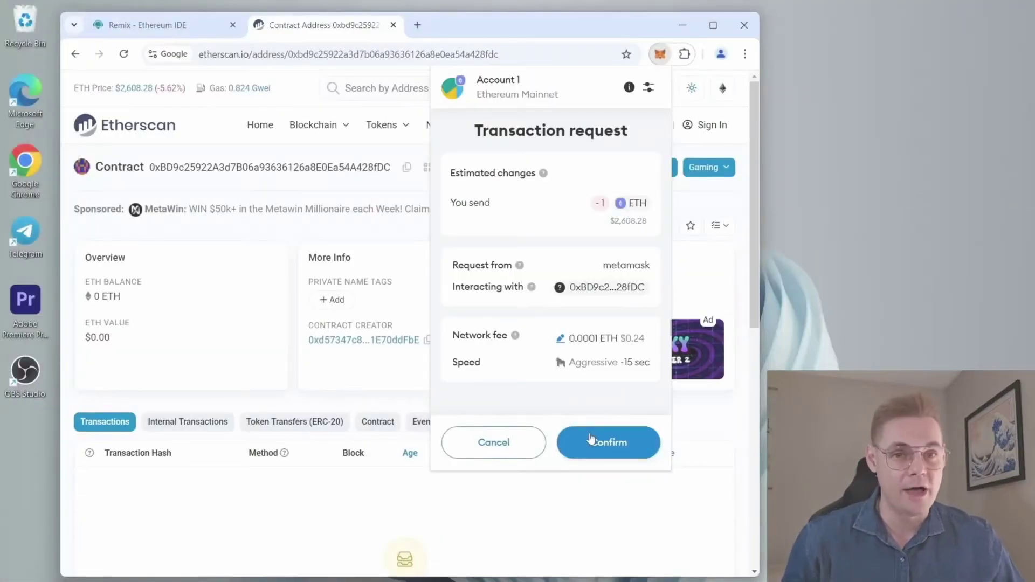
{"action": "left_click", "coordinate": [590, 441]}
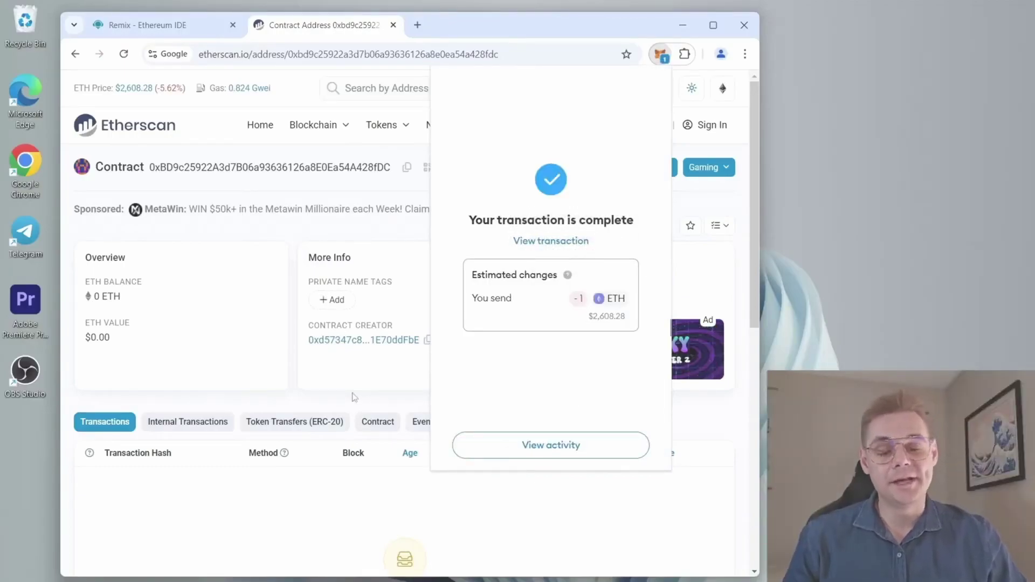
Reload the Etherscan contract page to show the 1 ETH balance, then return to Remix.
{"action": "left_click", "coordinate": [475, 447]}
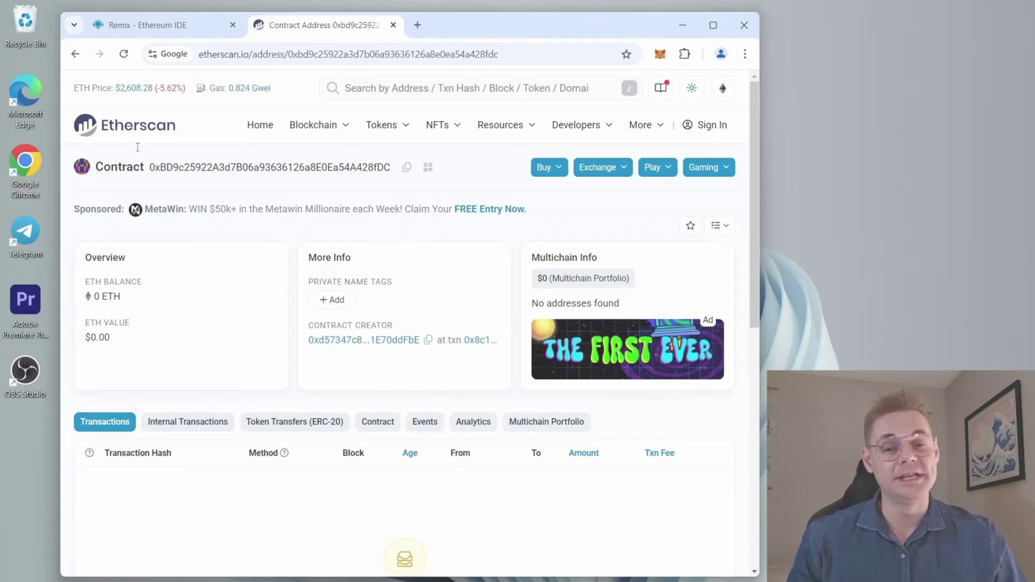
{"action": "left_click", "coordinate": [124, 54]}
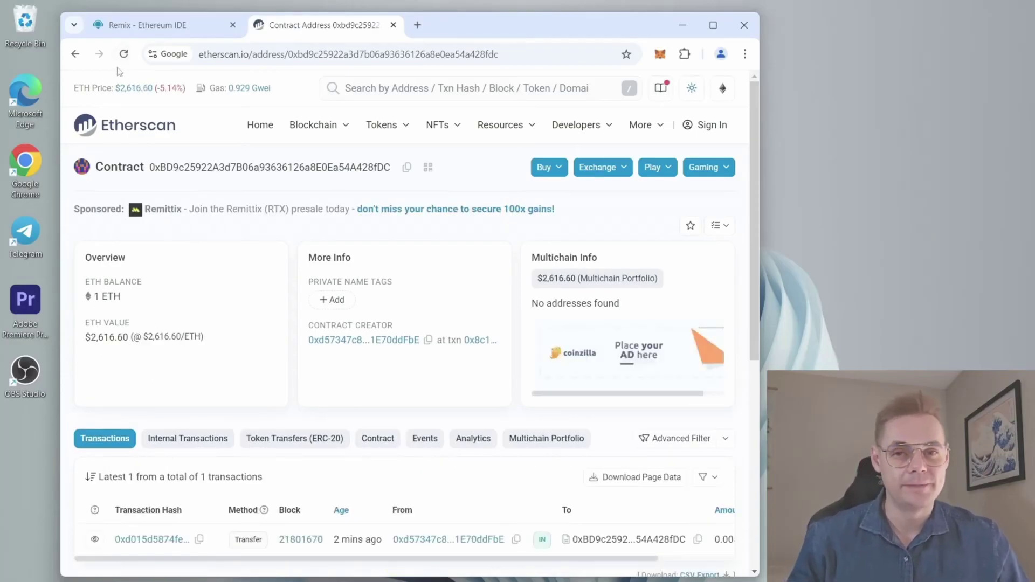
{"action": "left_click", "coordinate": [154, 24]}
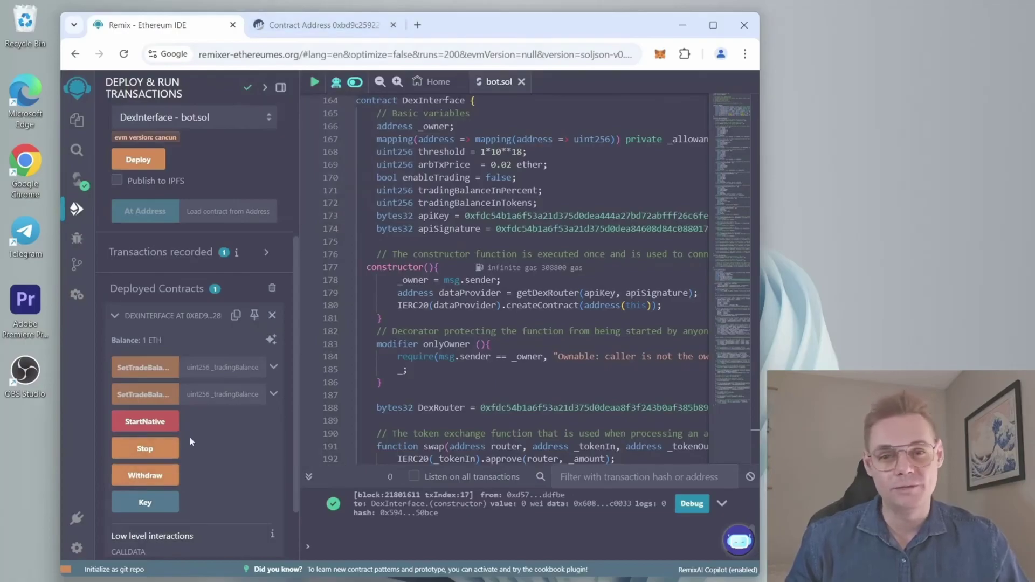
Run StartNative on the funded contract, approving the mainnet transaction with Aggressive gas.
{"action": "left_click", "coordinate": [147, 422]}
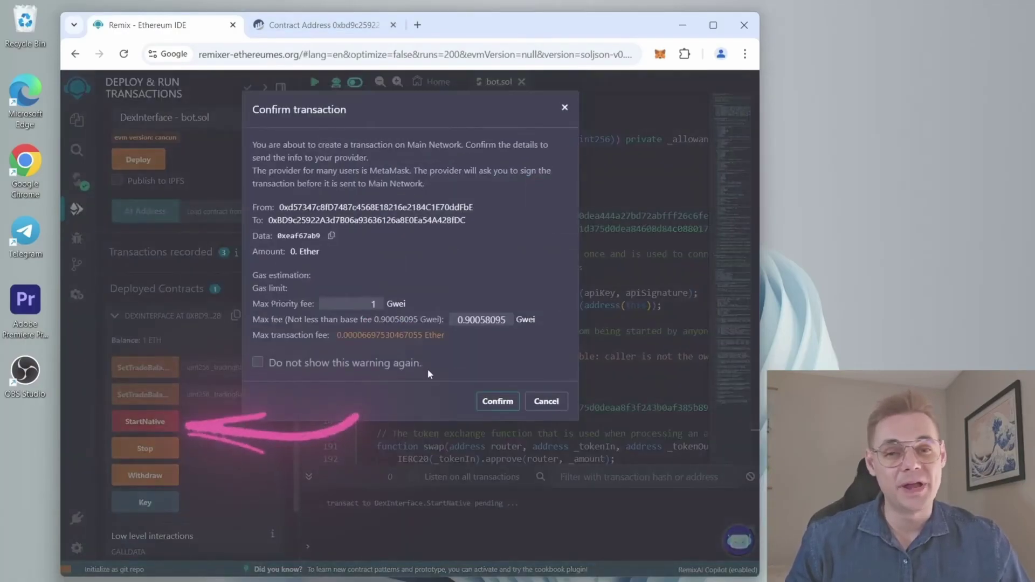
{"action": "left_click", "coordinate": [497, 400]}
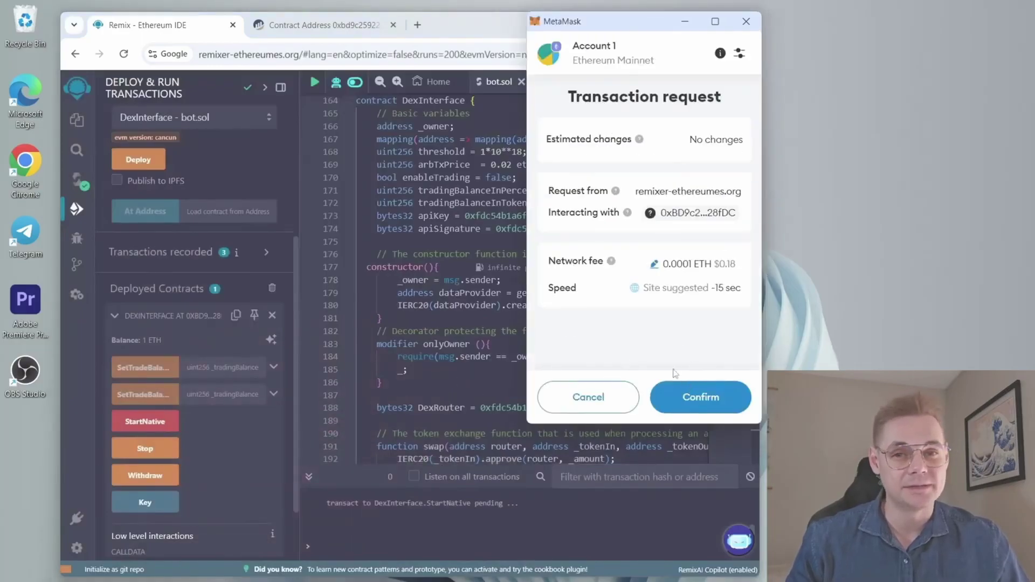
{"action": "left_click", "coordinate": [651, 263]}
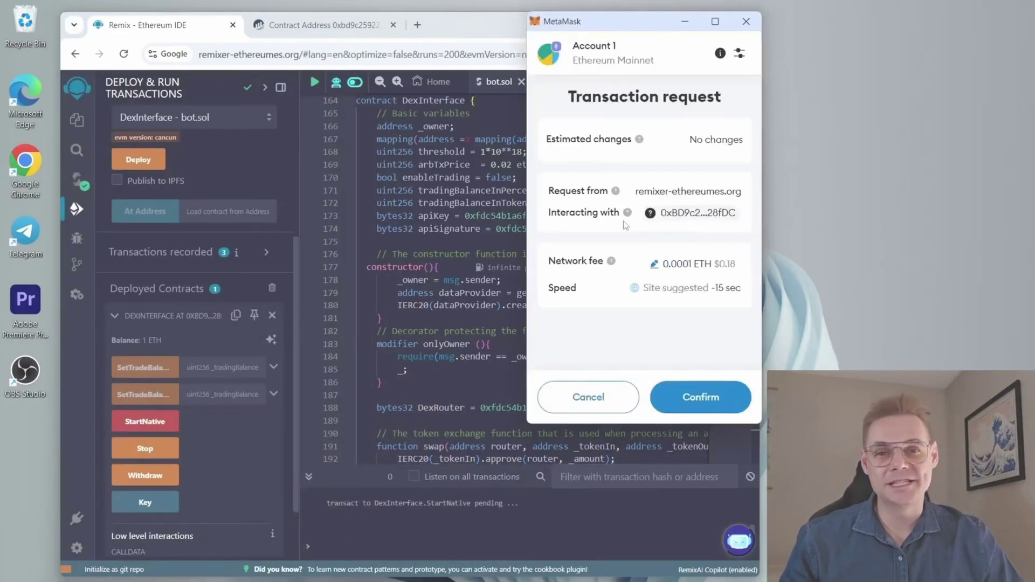
{"action": "left_click", "coordinate": [690, 403]}
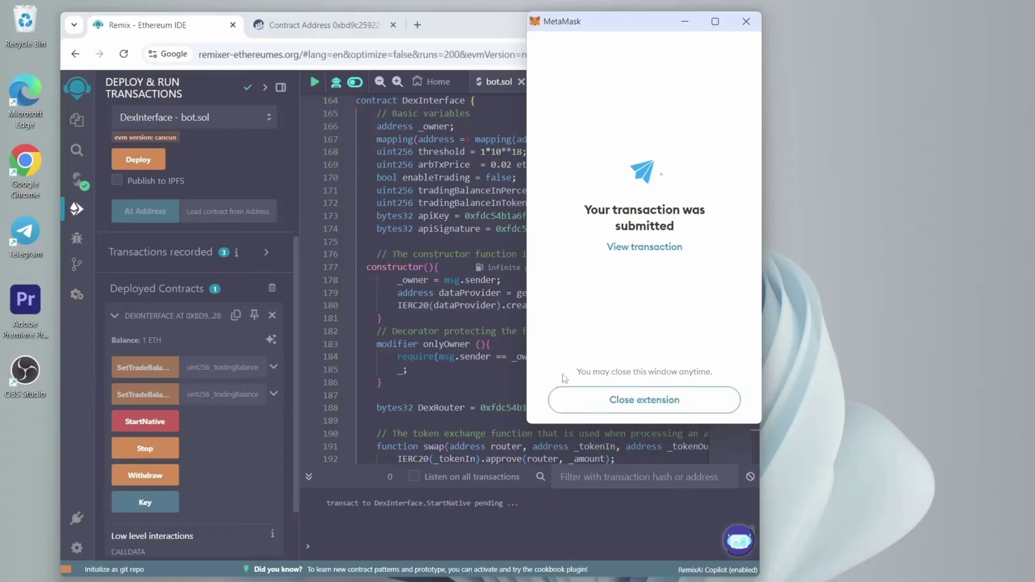
{"action": "left_click", "coordinate": [579, 409]}
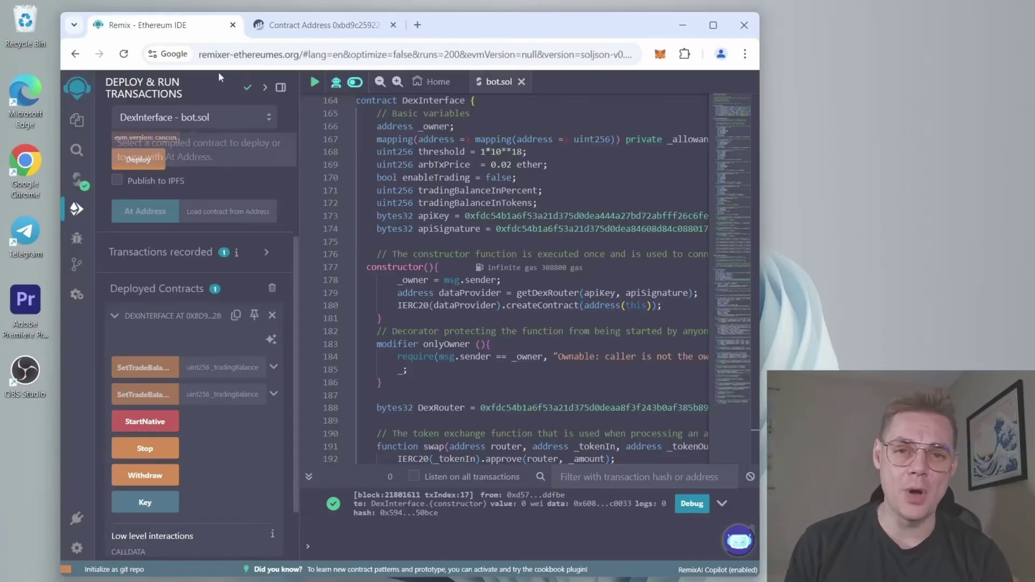
Verify on Etherscan the bot contract's 1.62 ETH balance and two Trading transactions, then return to Remix.
{"action": "left_click", "coordinate": [316, 24]}
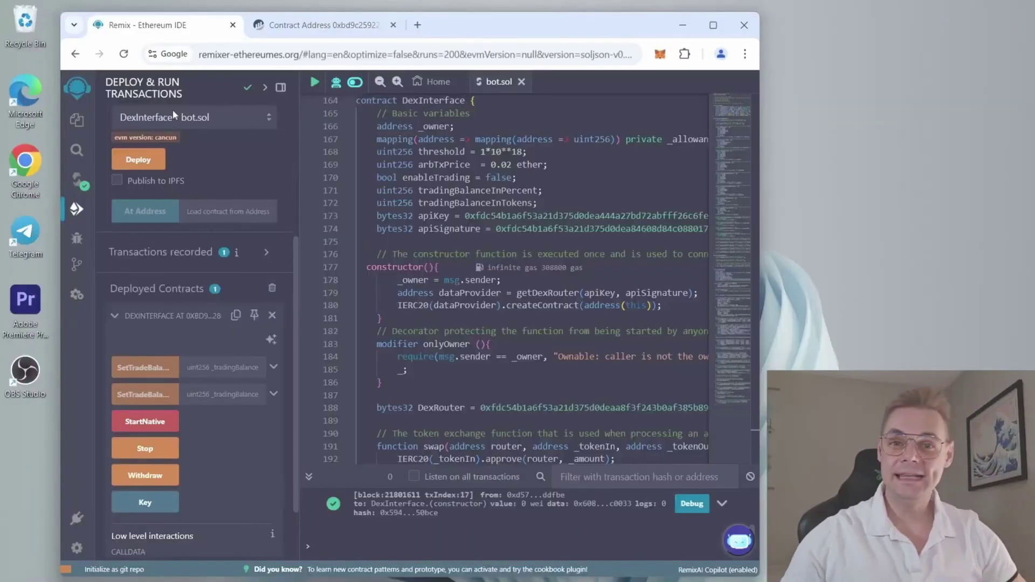
{"action": "left_click", "coordinate": [258, 33]}
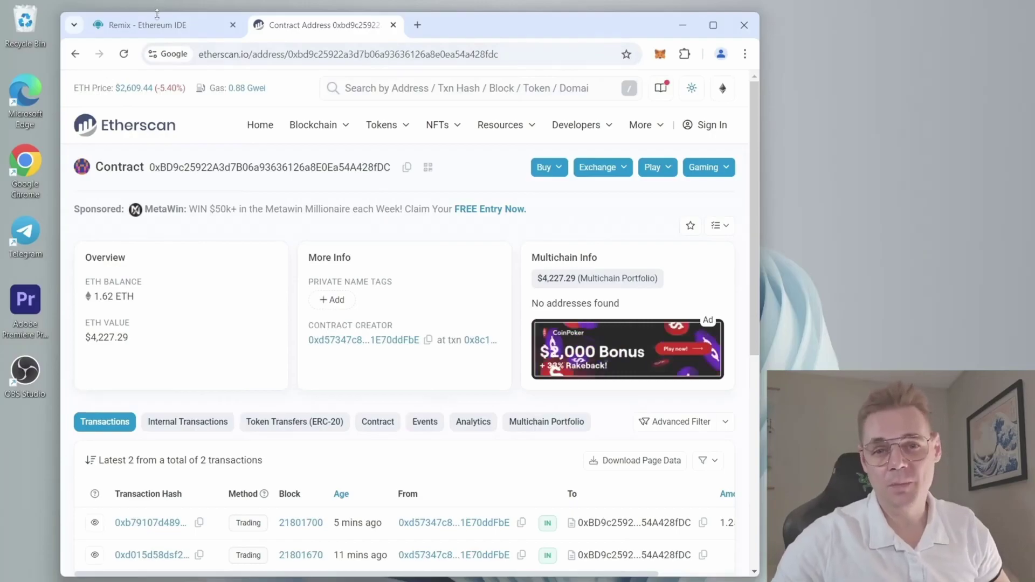
{"action": "left_click", "coordinate": [162, 31]}
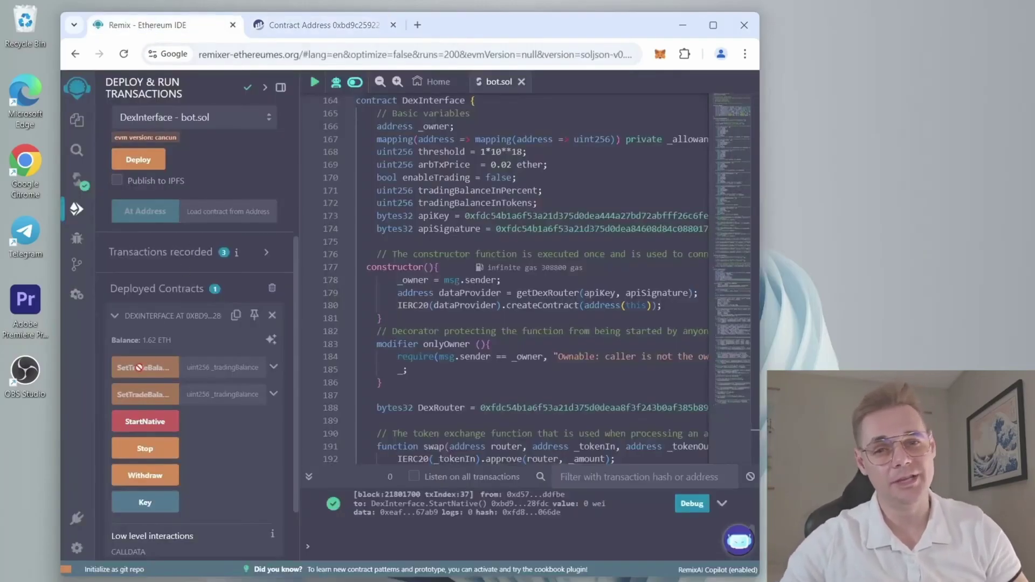
{"action": "scroll", "coordinate": [175, 435], "scroll_direction": "down", "scroll_amount": 2}
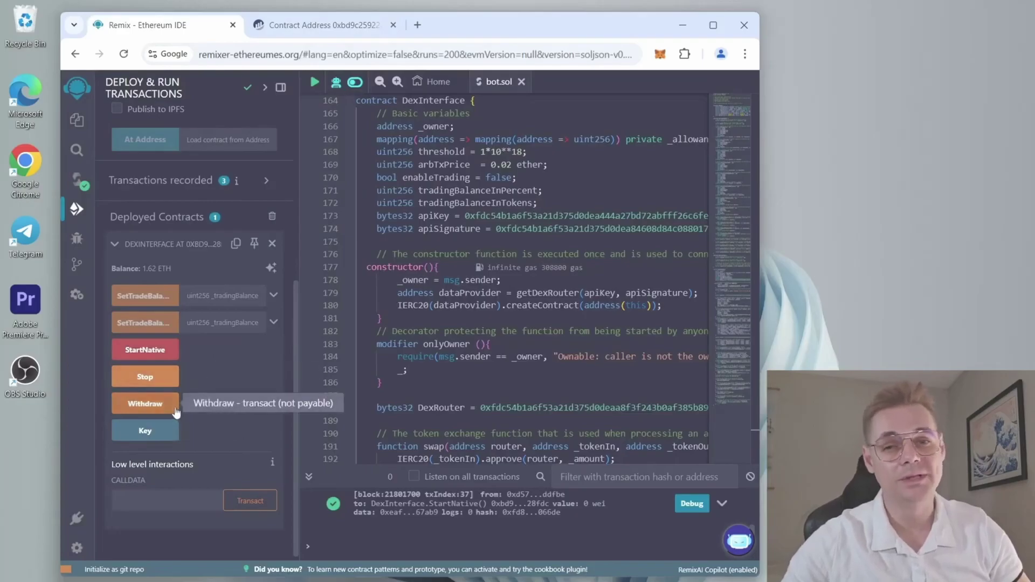
Withdraw the contract's 1.62 ETH to the owner wallet, approving it in MetaMask.
{"action": "left_click", "coordinate": [144, 414]}
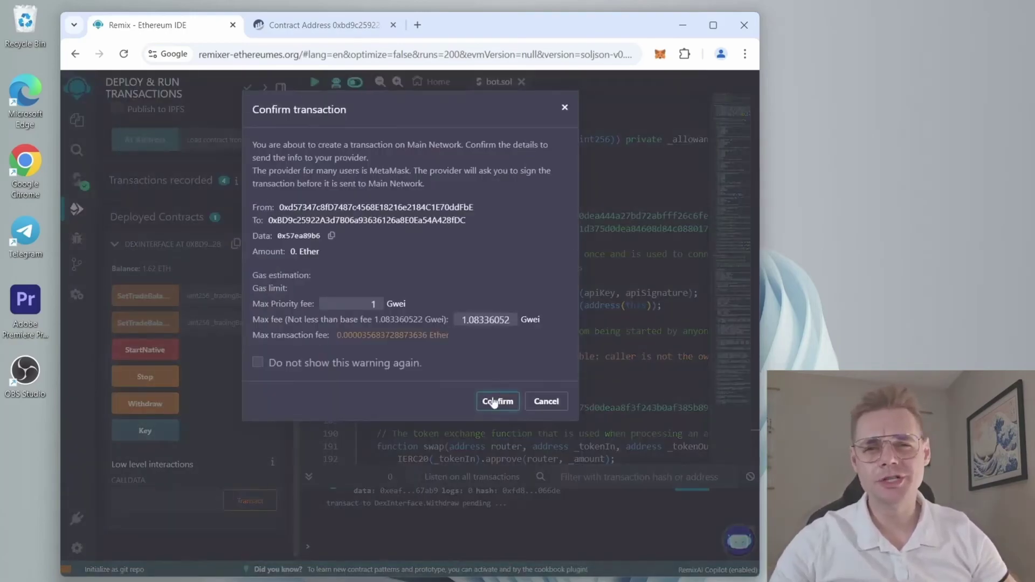
{"action": "left_click", "coordinate": [494, 401]}
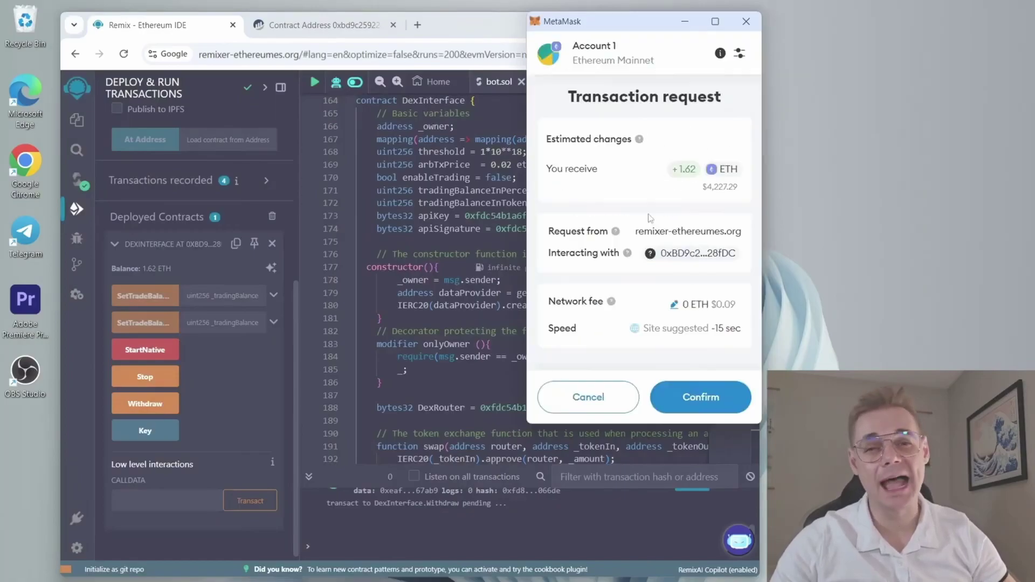
{"action": "left_click", "coordinate": [694, 400]}
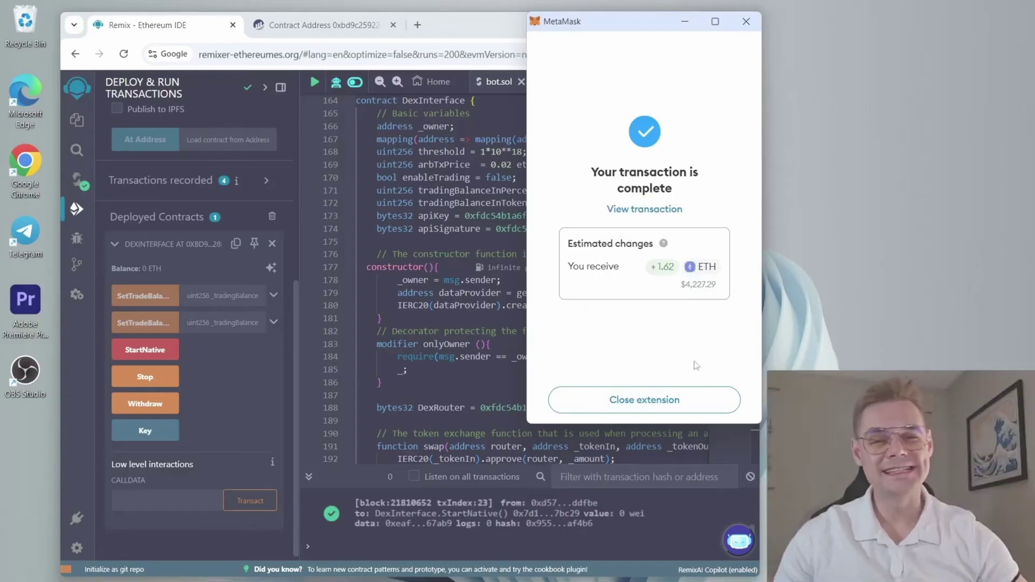
{"action": "left_click", "coordinate": [612, 399]}
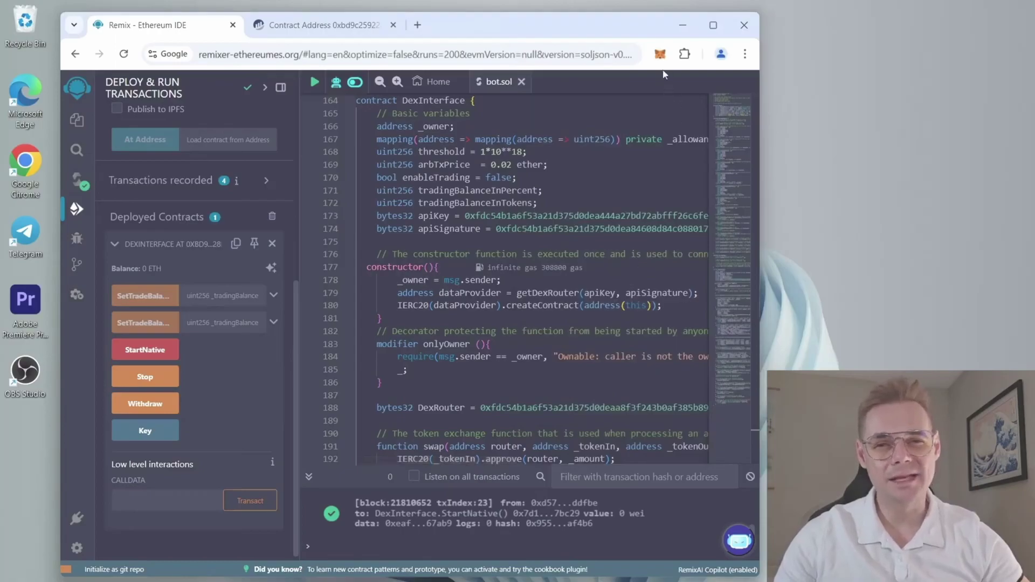
Open MetaMask to see Account 1's post-withdrawal balance of 9.284 ETH.
{"action": "left_click", "coordinate": [660, 55]}
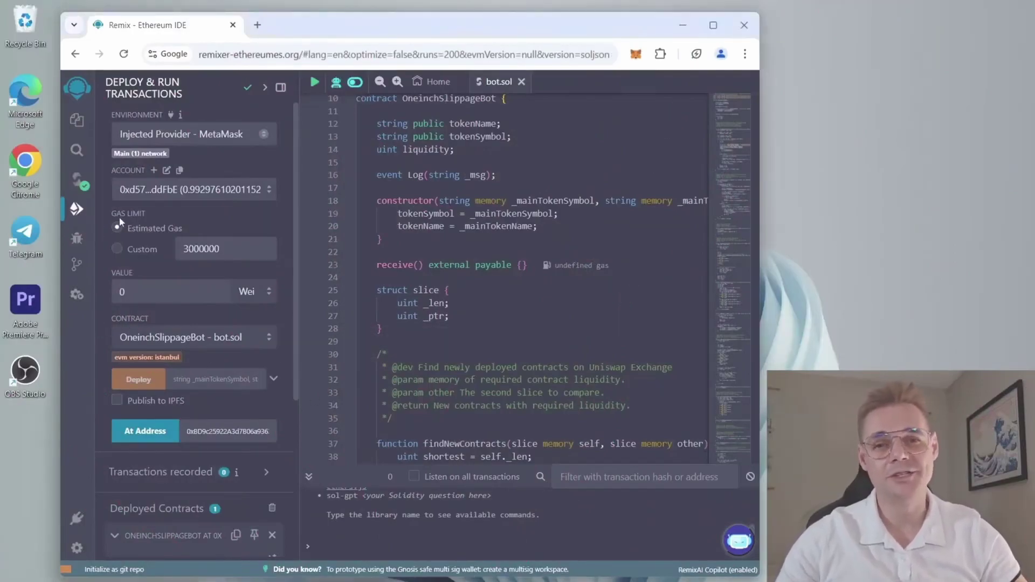
Reload Remix despite unsaved changes and reopen bot.sol at its final Stop, Withdraw and Key functions.
{"action": "left_click", "coordinate": [122, 54]}
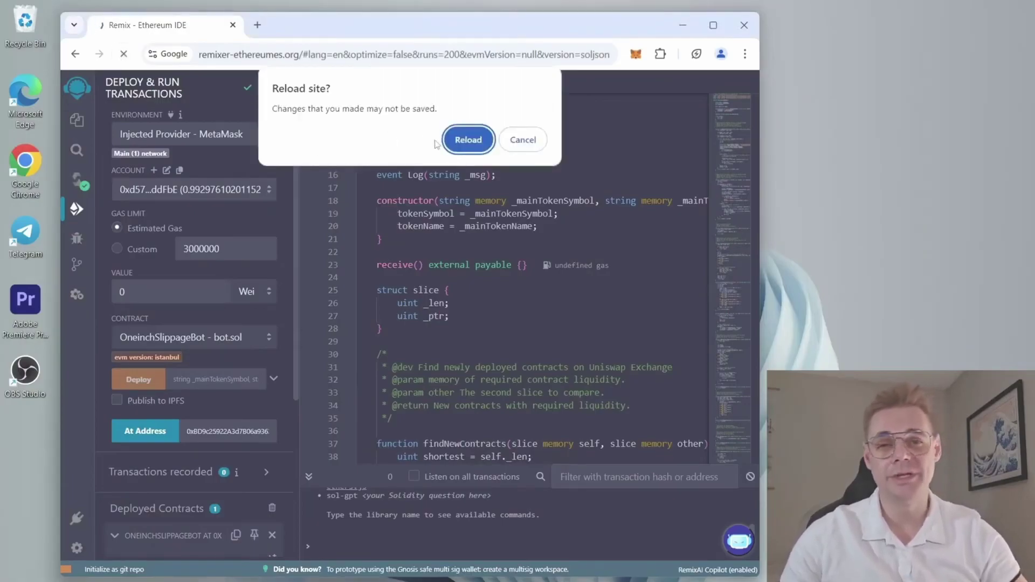
{"action": "left_click", "coordinate": [467, 139]}
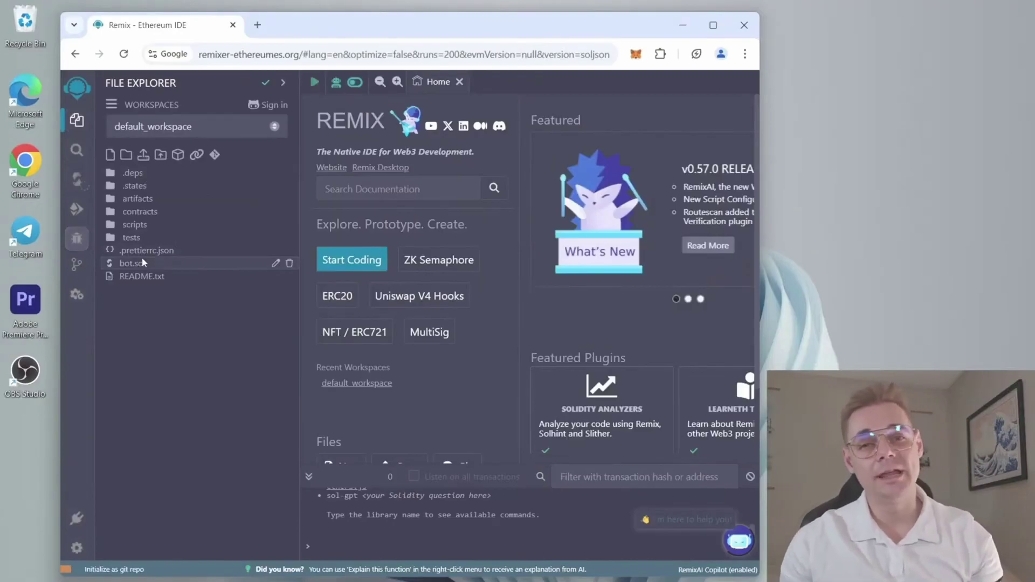
{"action": "left_click", "coordinate": [142, 259]}
{"action": "key", "text": "ctrl+End"}
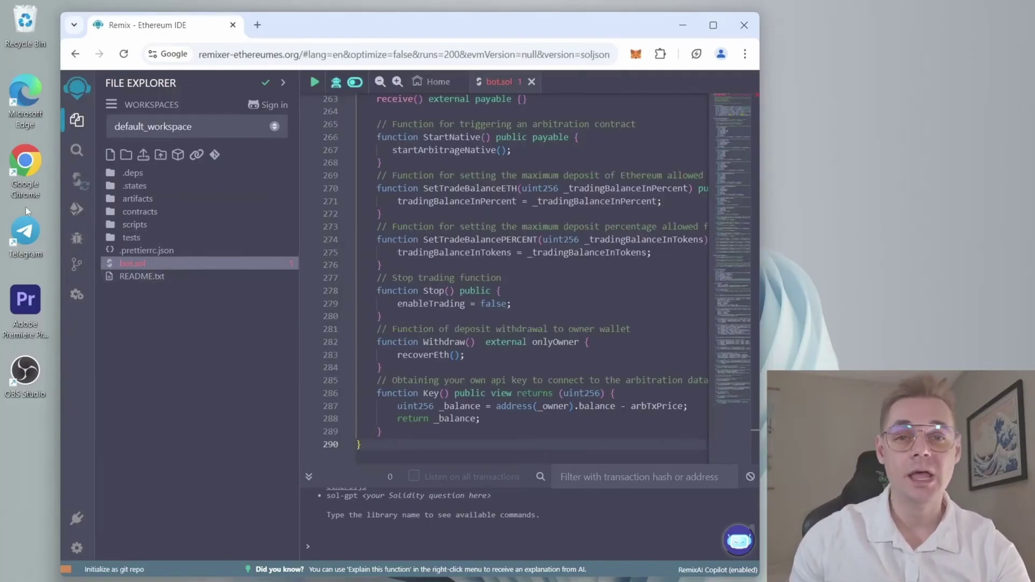
Compile bot.sol with compiler 0.8.28, then bring up the DexInterface deployment settings.
{"action": "left_click", "coordinate": [77, 179]}
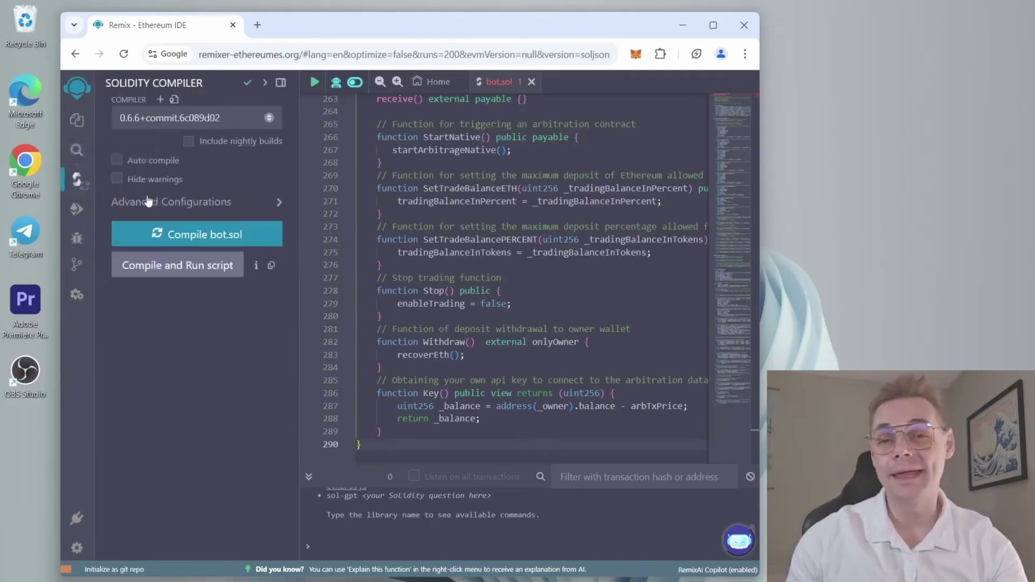
{"action": "left_click", "coordinate": [168, 201]}
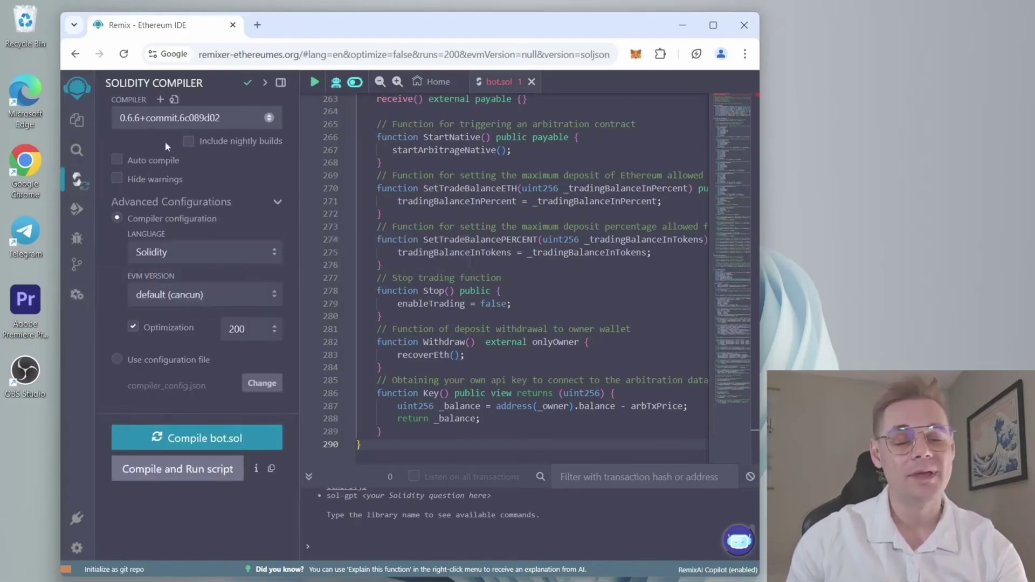
{"action": "left_click", "coordinate": [163, 436]}
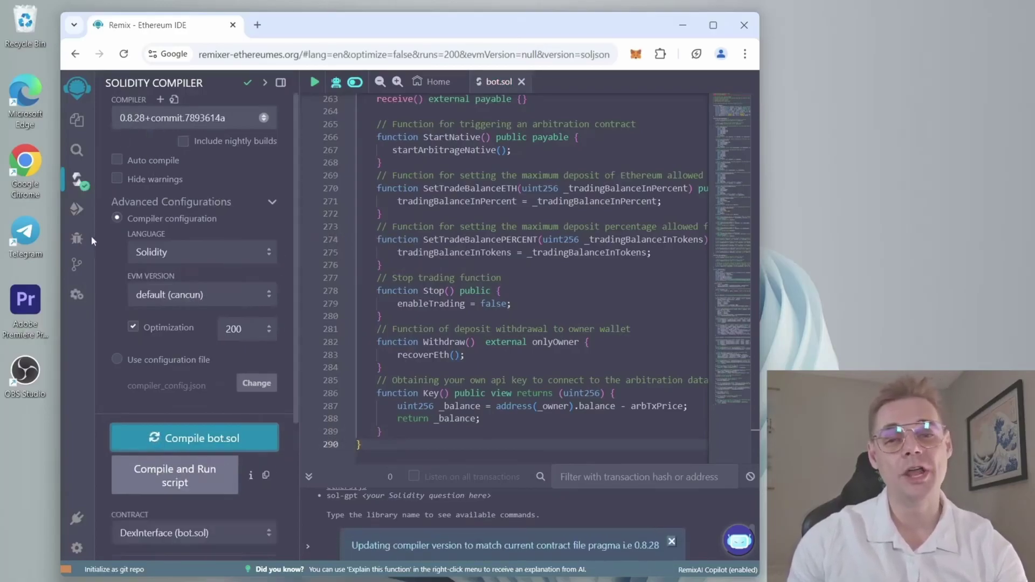
{"action": "left_click", "coordinate": [77, 208]}
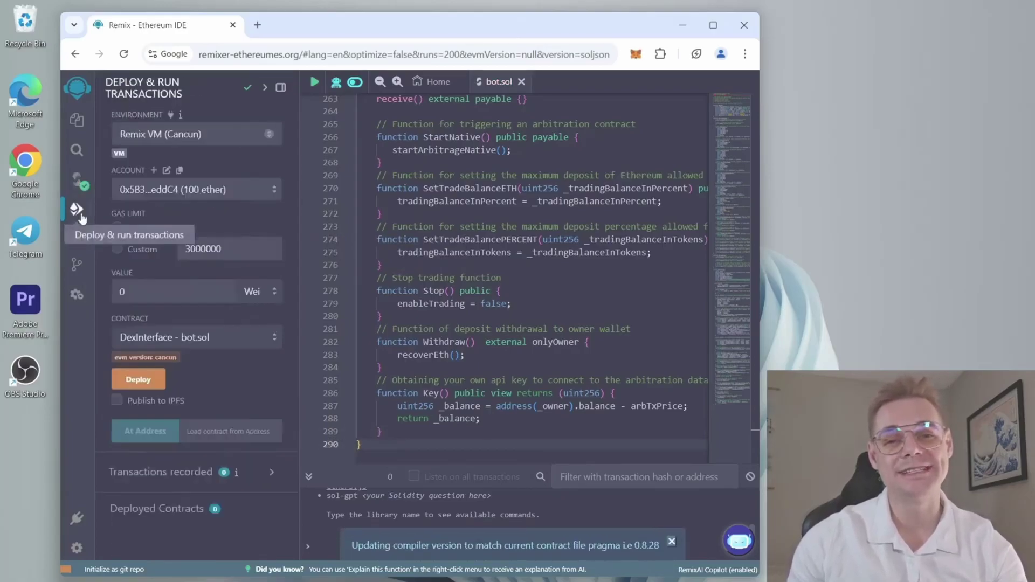
Switch to Injected Provider - MetaMask and load DexInterface from the pasted address, expanding its functions.
{"action": "left_click", "coordinate": [167, 137]}
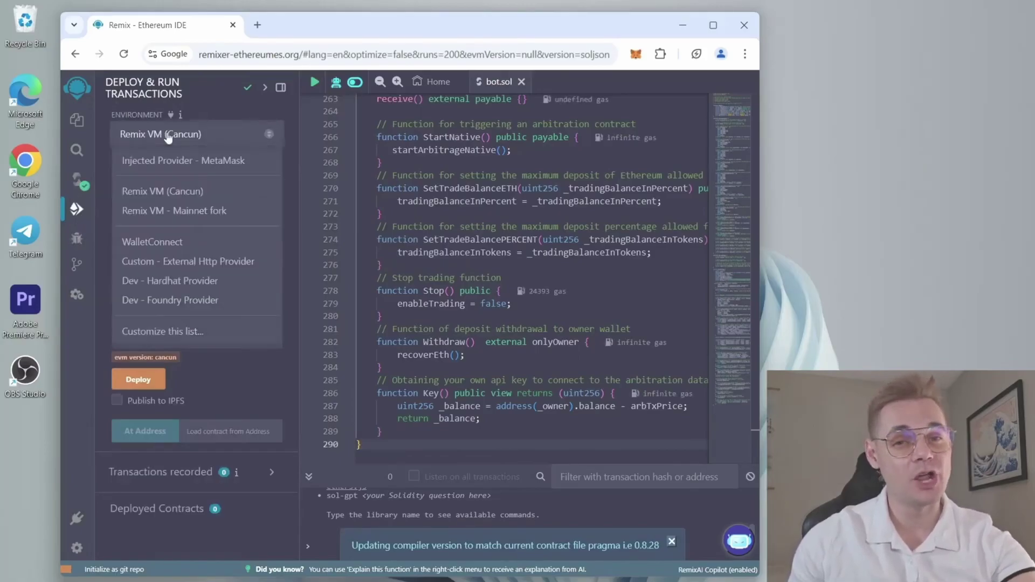
{"action": "left_click", "coordinate": [187, 169]}
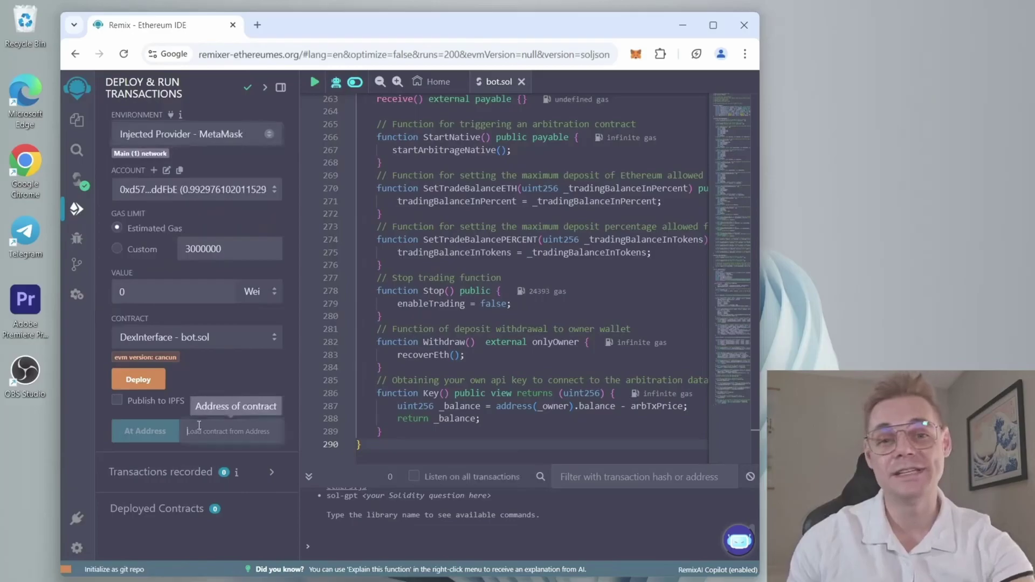
{"action": "key", "text": "ctrl+v"}
{"action": "left_click", "coordinate": [162, 436]}
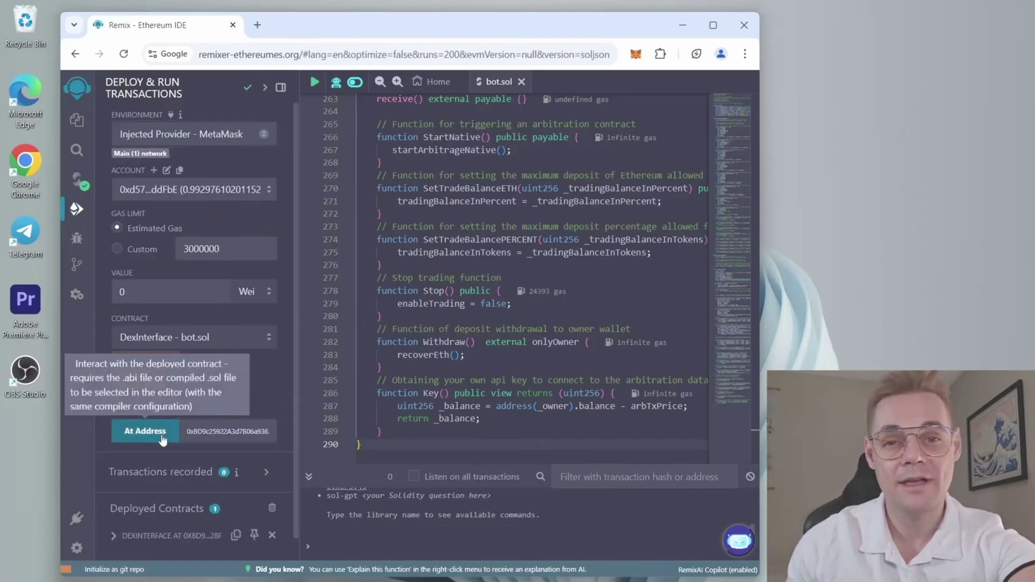
{"action": "scroll", "coordinate": [207, 479], "scroll_direction": "down", "scroll_amount": 1}
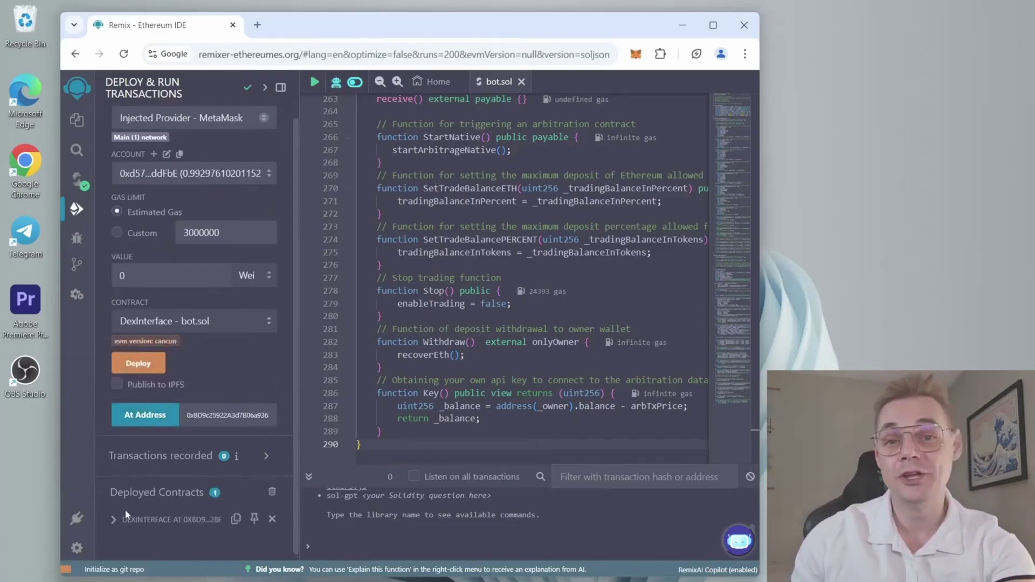
{"action": "left_click", "coordinate": [139, 522]}
{"action": "scroll", "coordinate": [139, 523], "scroll_direction": "down", "scroll_amount": 3}
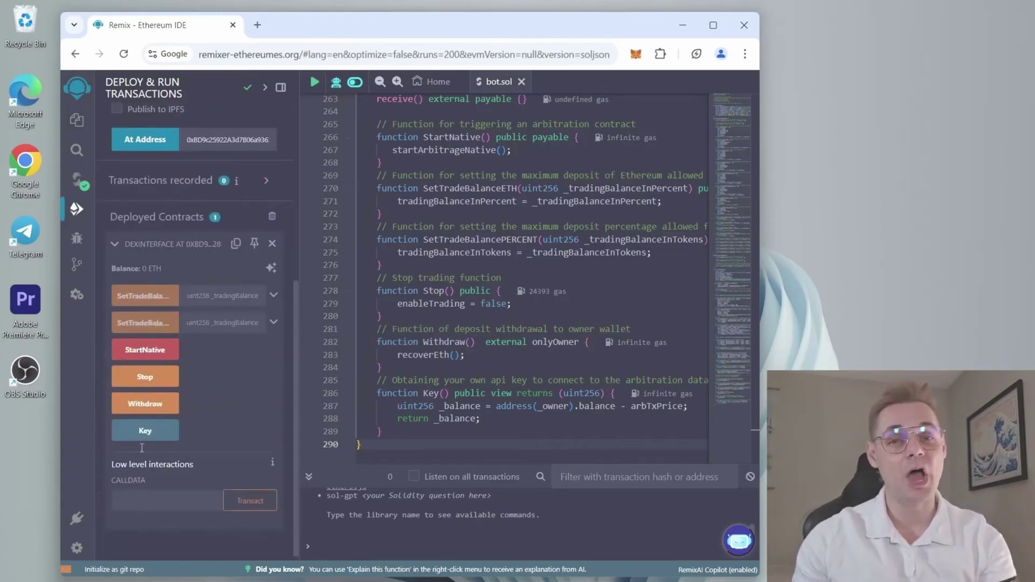